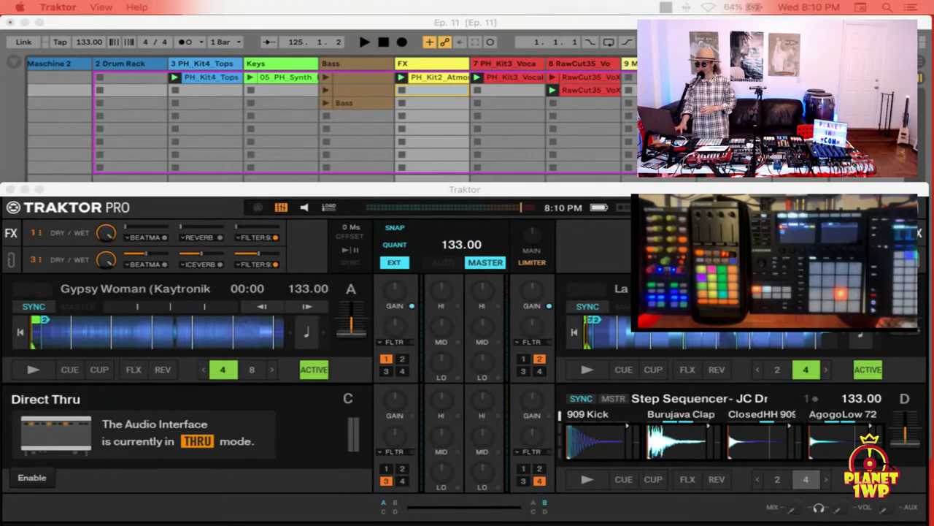
- Switch to Ableton Live and check the MIDI port preferences, including the Sync setting of the Traktor Virtual Input output
{"action": "left_click", "coordinate": [247, 26]}
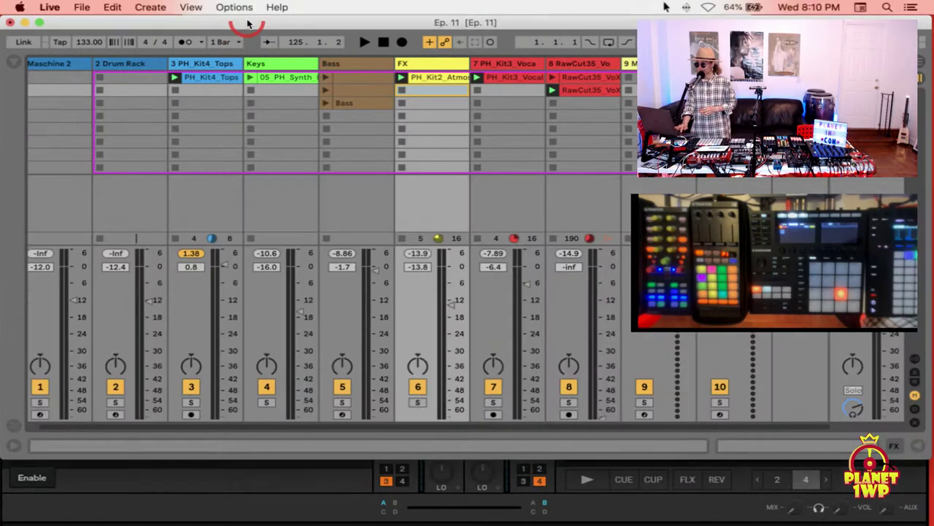
{"action": "left_click", "coordinate": [302, 27]}
{"action": "left_click", "coordinate": [261, 232]}
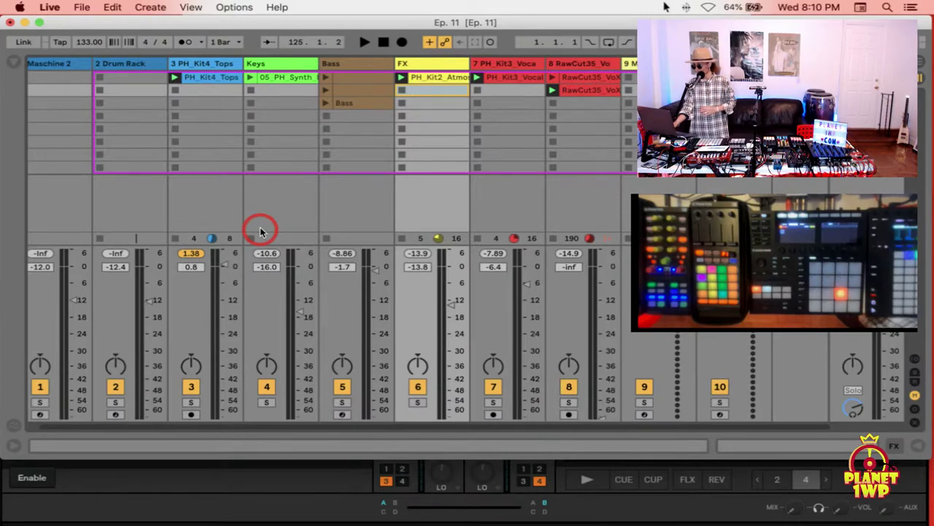
{"action": "key", "text": "super+comma"}
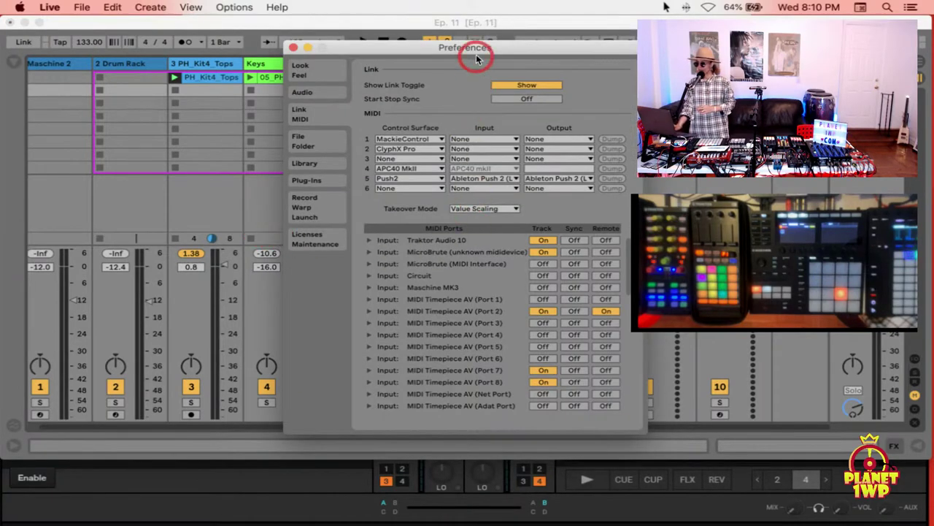
{"action": "left_click_drag", "start_coordinate": [476, 59], "coordinate": [430, 36]}
{"action": "left_click", "coordinate": [434, 312]}
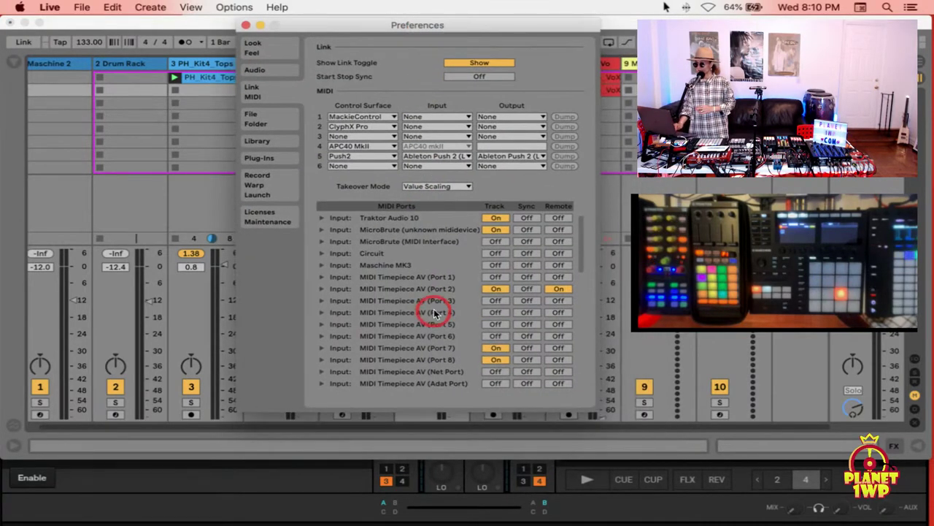
{"action": "scroll", "coordinate": [435, 312], "scroll_direction": "down", "scroll_amount": 10}
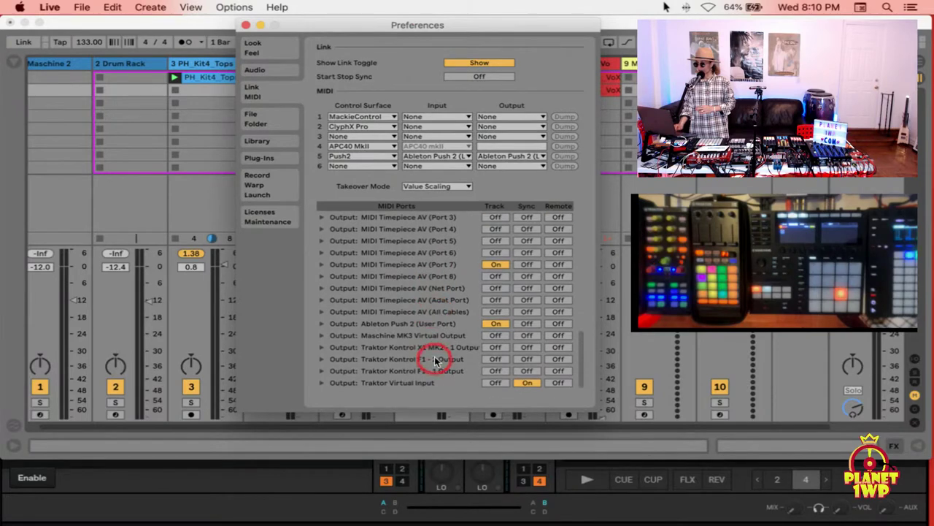
{"action": "left_click", "coordinate": [246, 29]}
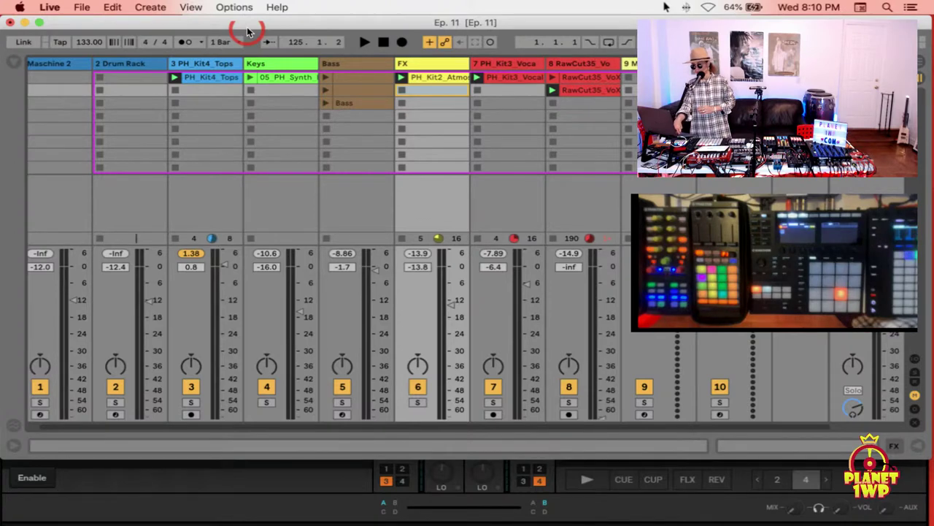
- Switch to Traktor and check the EXT clock source and Enable MIDI Clock options in the External Sync preferences
{"action": "key", "text": "super+Tab"}
{"action": "key", "text": "super+Tab"}
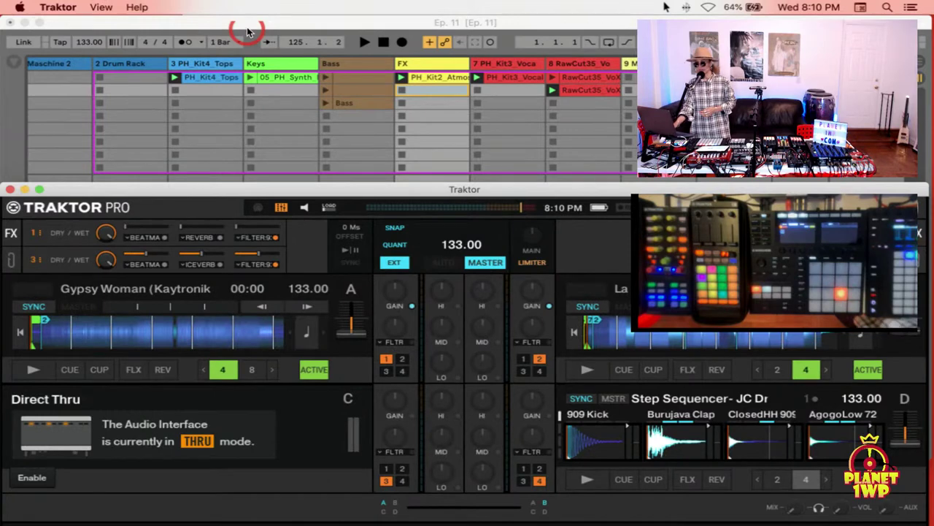
{"action": "key", "text": "super+comma"}
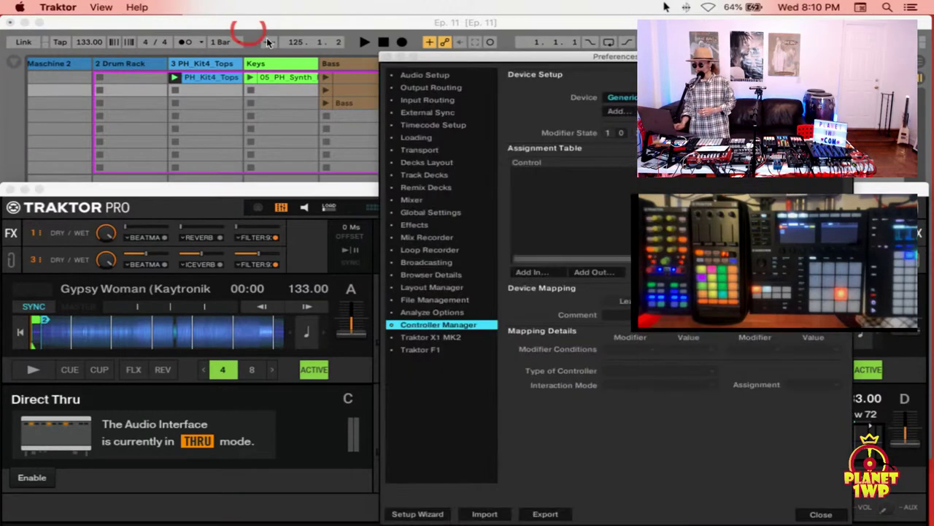
{"action": "left_click_drag", "start_coordinate": [541, 59], "coordinate": [235, 23]}
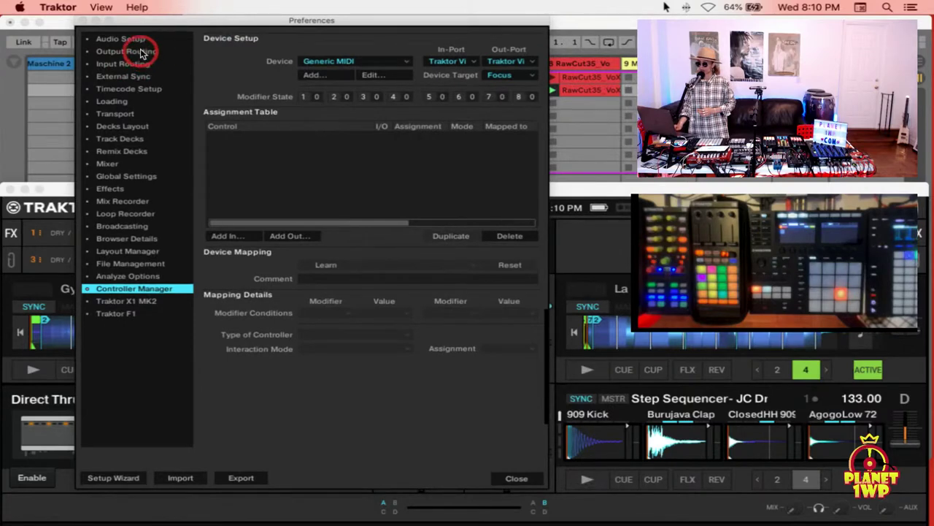
{"action": "left_click", "coordinate": [131, 76]}
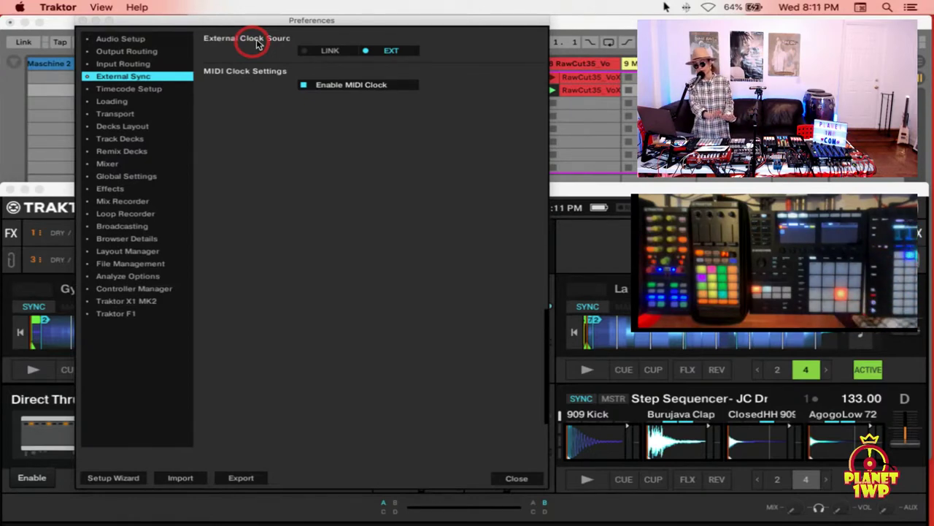
{"action": "left_click", "coordinate": [384, 56]}
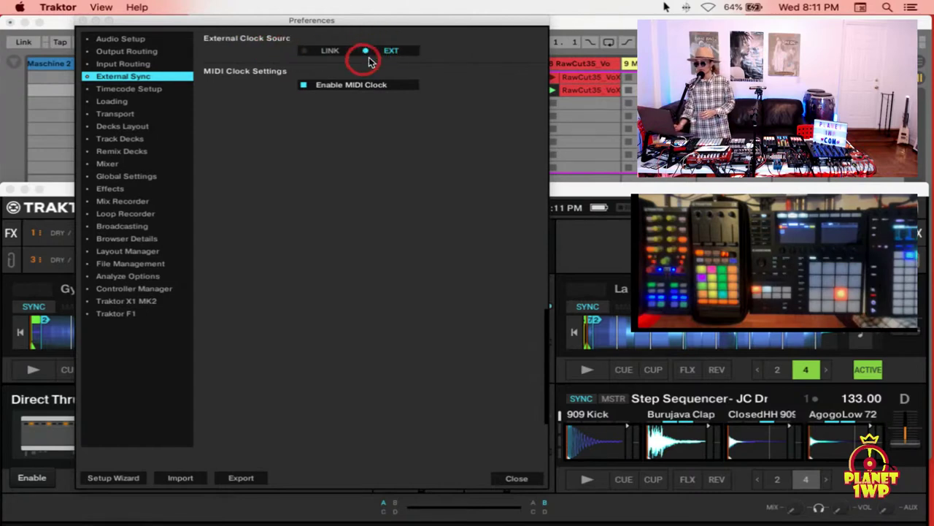
{"action": "left_click", "coordinate": [386, 57]}
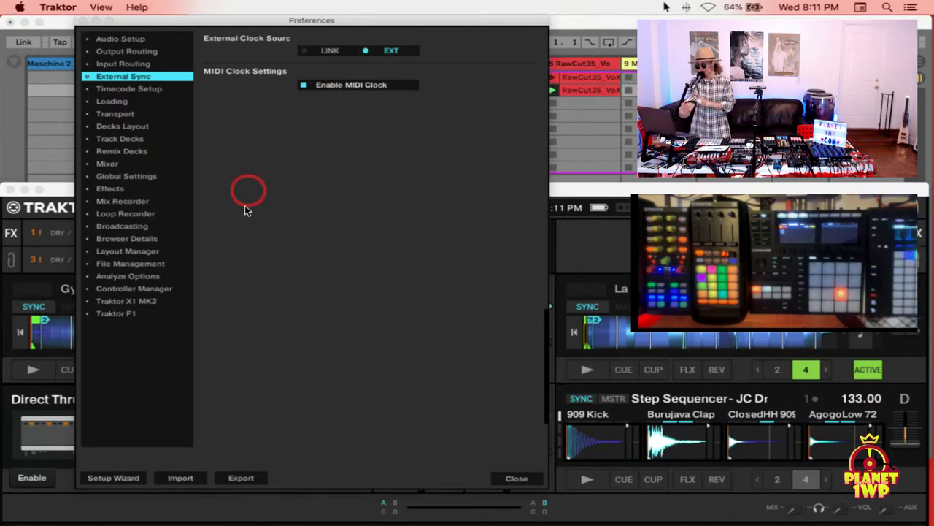
- Examine the configured devices in Traktor's Controller Manager and the Generic MIDI entry among the device types that can be added
{"action": "left_click", "coordinate": [145, 290]}
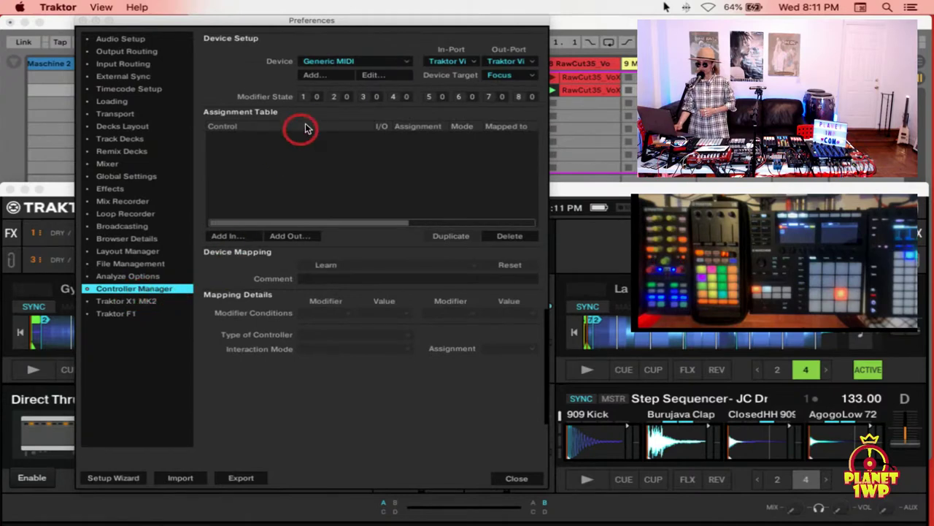
{"action": "left_click", "coordinate": [323, 63]}
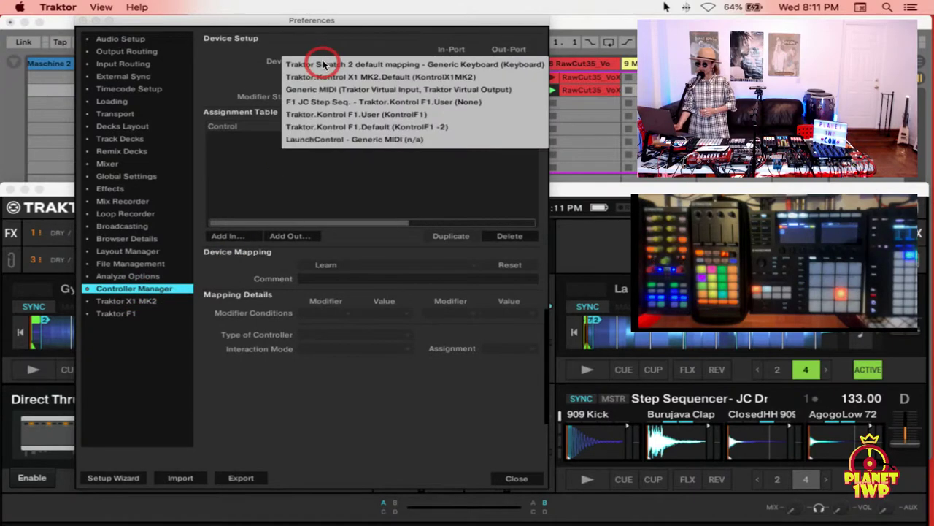
{"action": "left_click", "coordinate": [323, 33]}
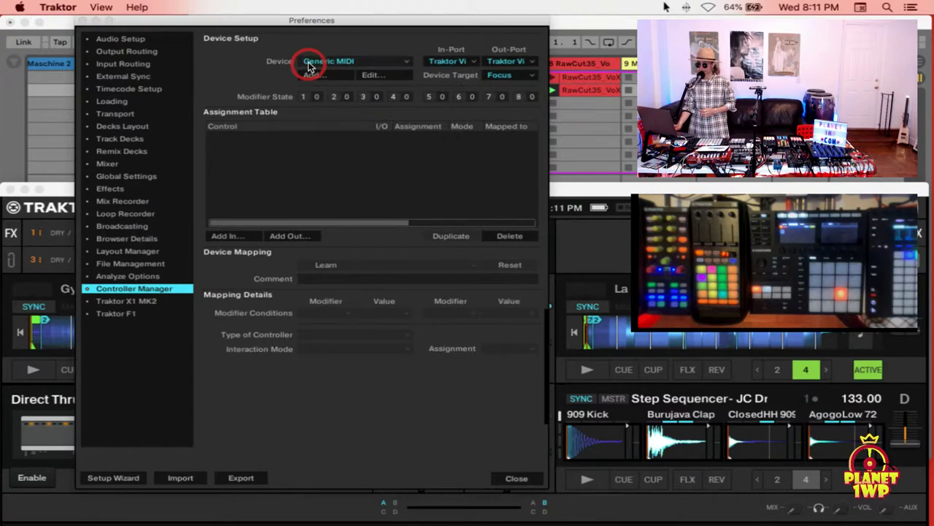
{"action": "left_click", "coordinate": [328, 62]}
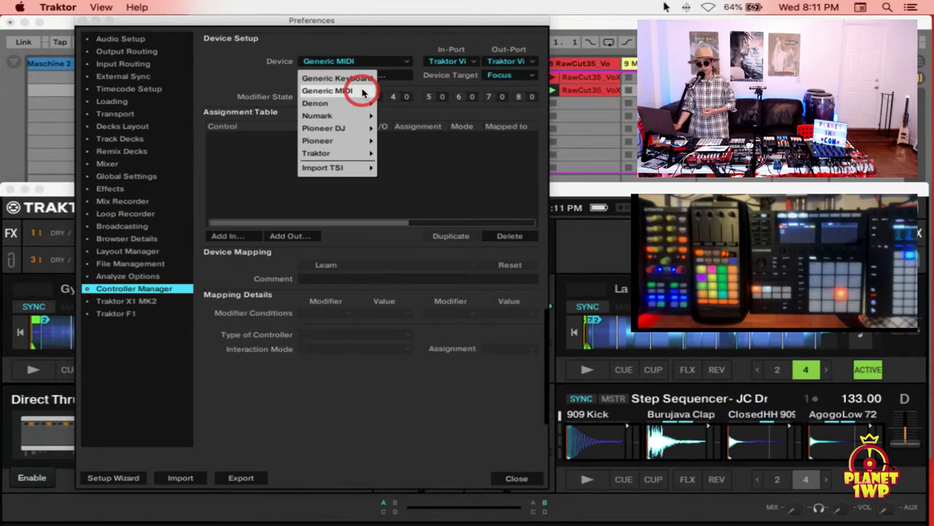
{"action": "left_click", "coordinate": [252, 71]}
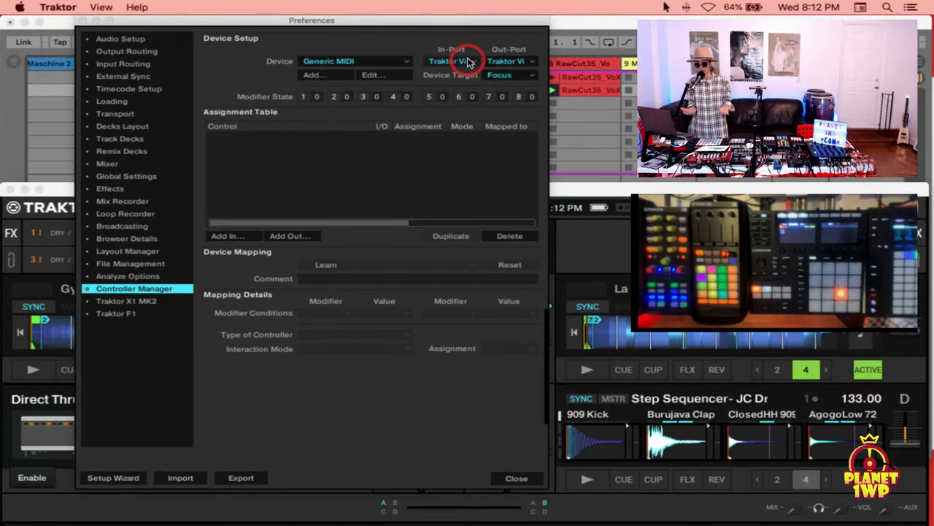
- Examine the available In-Port and Out-Port choices for the Generic MIDI device
{"action": "left_click", "coordinate": [469, 62]}
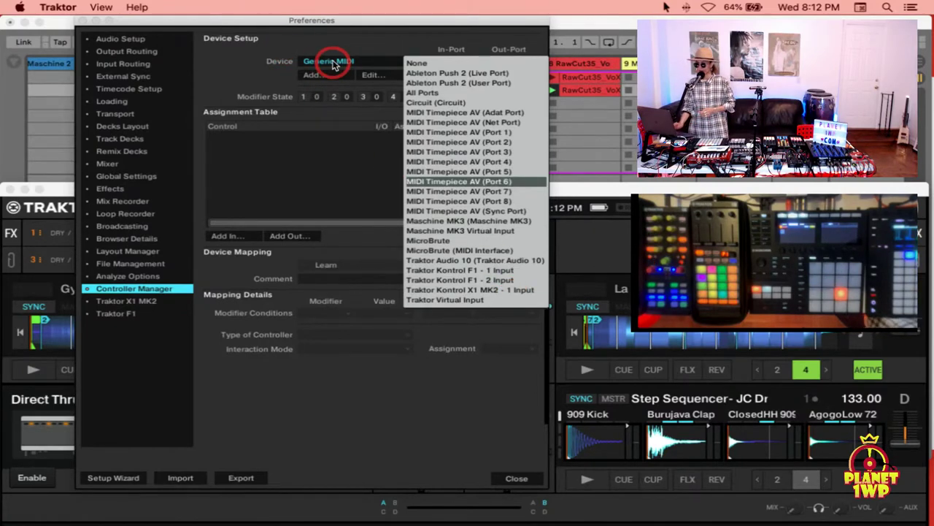
{"action": "mouse_move", "coordinate": [334, 65]}
{"action": "left_mouse_down"}
{"action": "mouse_move", "coordinate": [417, 235]}
{"action": "mouse_move", "coordinate": [478, 302]}
{"action": "mouse_move", "coordinate": [505, 307]}
{"action": "mouse_move", "coordinate": [468, 422]}
{"action": "left_mouse_up"}
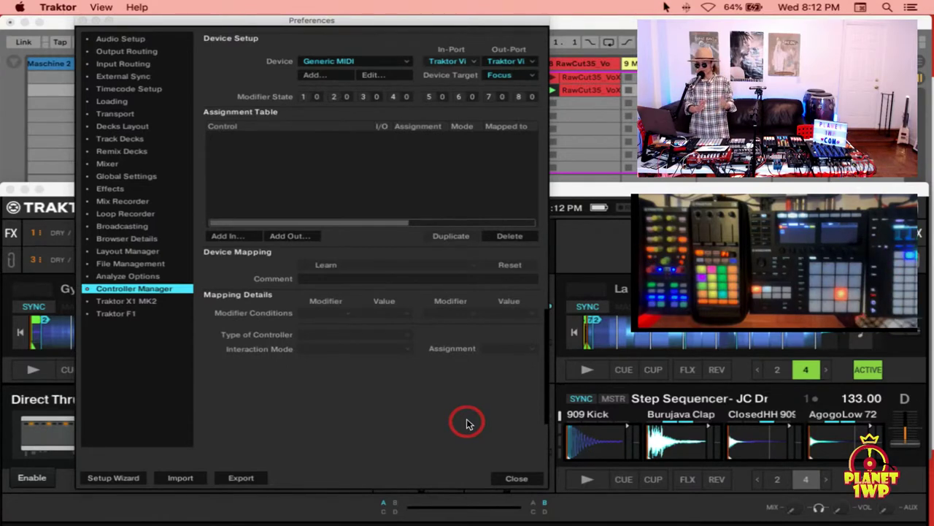
{"action": "left_click", "coordinate": [529, 62]}
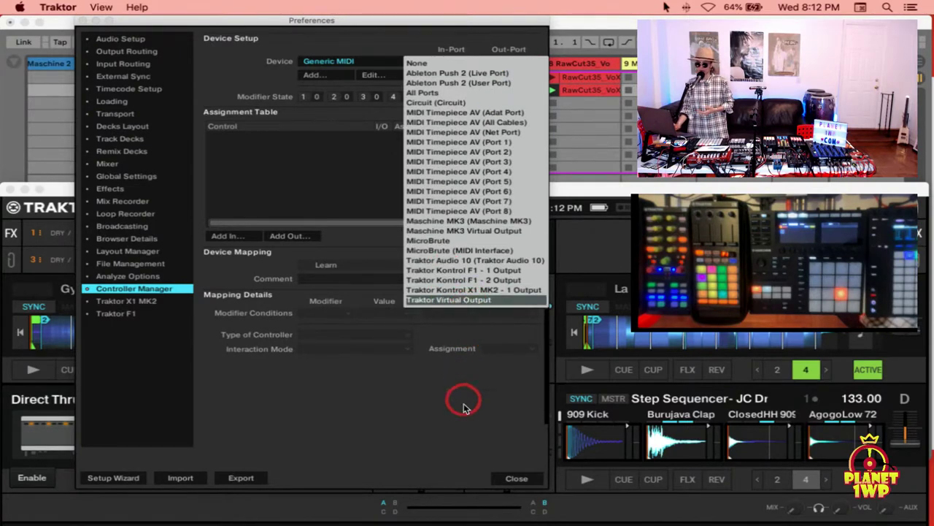
{"action": "left_click", "coordinate": [437, 451]}
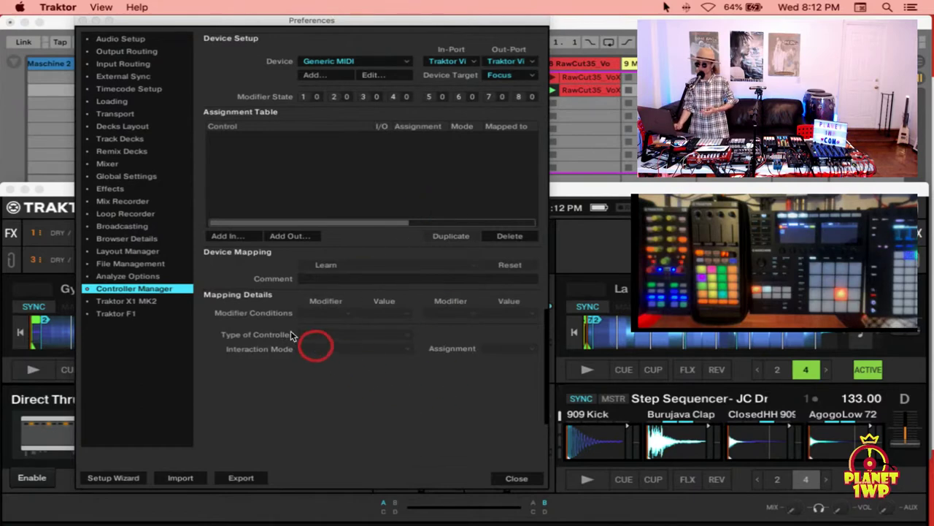
- Recheck the External Sync and Controller Manager settings and close Traktor's preferences
{"action": "left_click", "coordinate": [143, 78]}
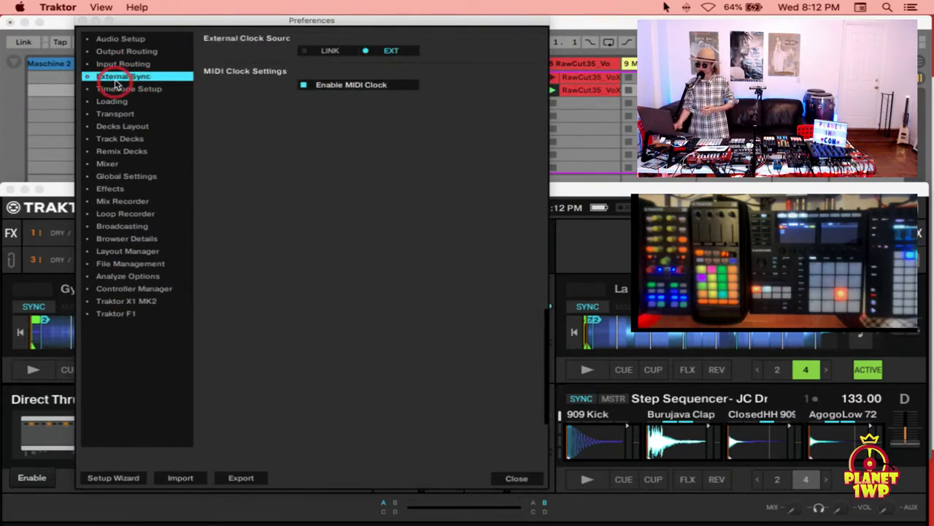
{"action": "left_click", "coordinate": [130, 291]}
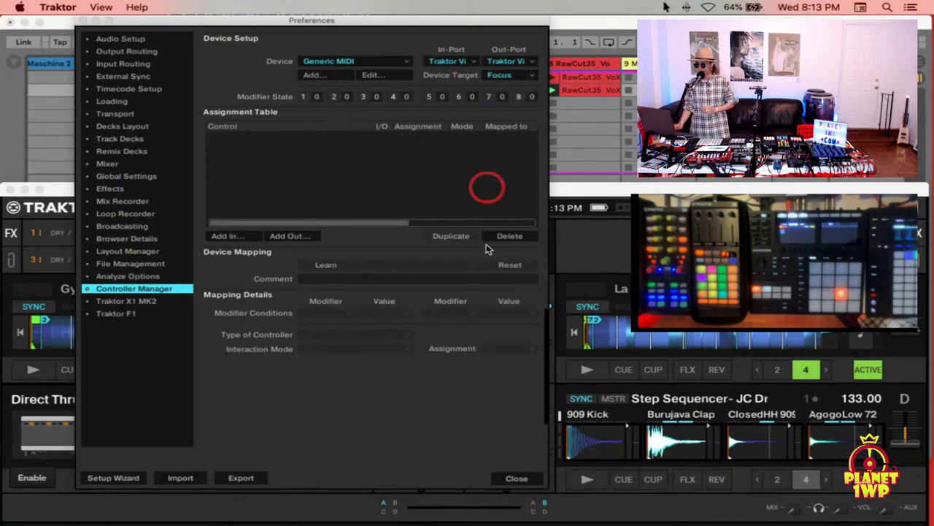
{"action": "left_click", "coordinate": [516, 480]}
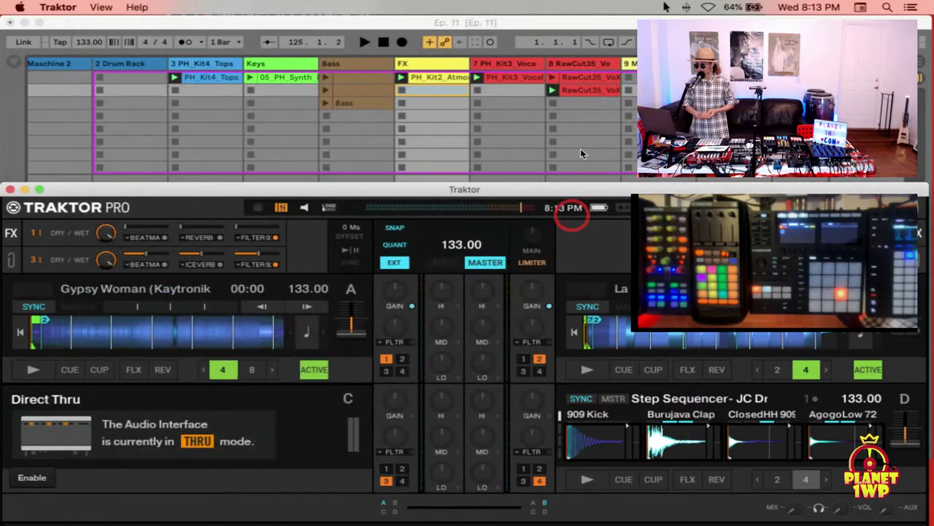
- Switch to Ableton Live and review the Track and Sync settings of the Traktor virtual MIDI ports in the preferences
{"action": "left_click", "coordinate": [544, 28]}
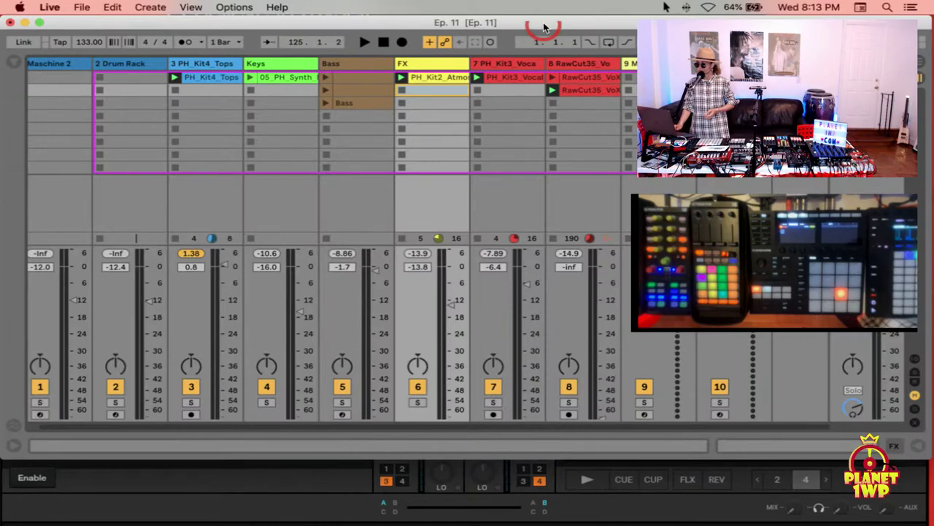
{"action": "key", "text": "super+comma"}
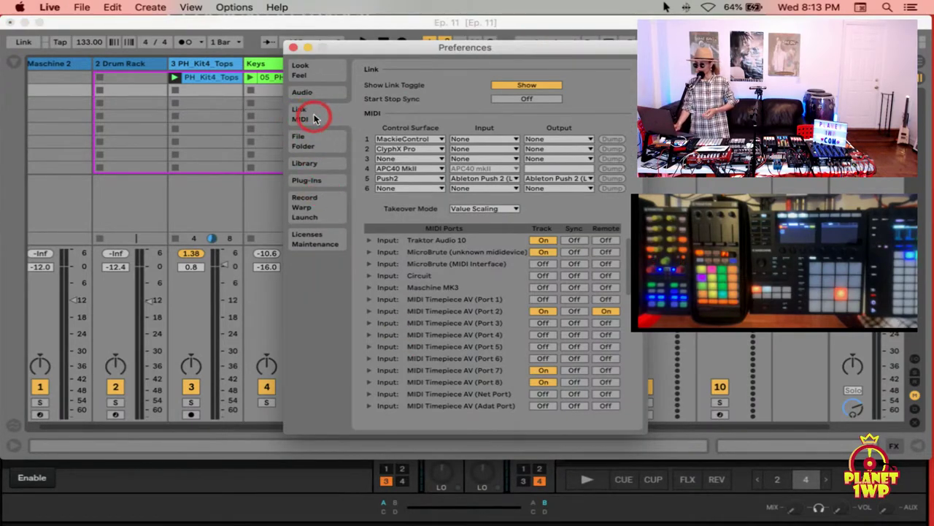
{"action": "scroll", "coordinate": [442, 394], "scroll_direction": "down", "scroll_amount": 6}
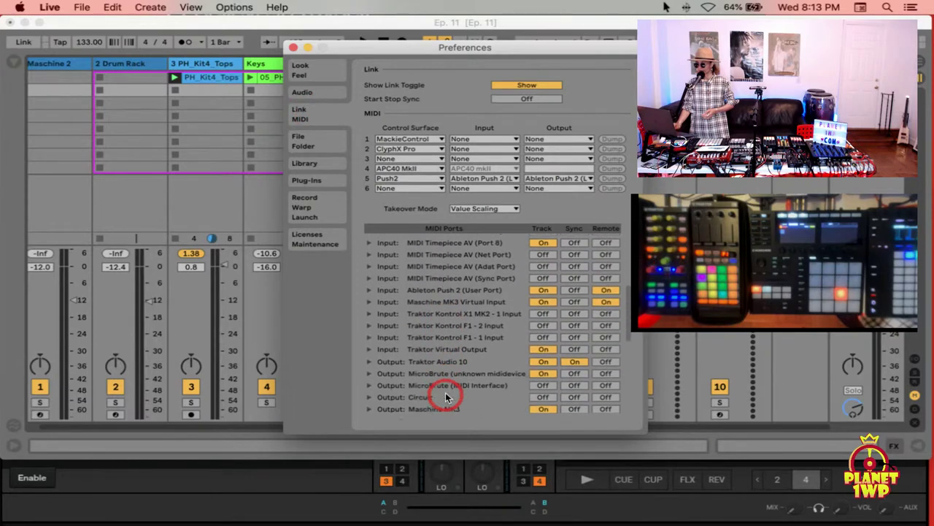
{"action": "scroll", "coordinate": [447, 396], "scroll_direction": "down", "scroll_amount": 6}
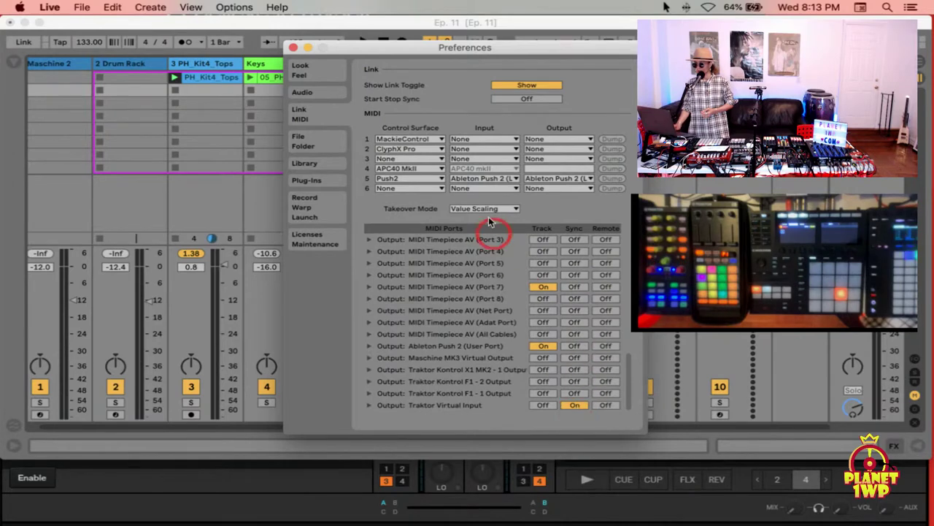
{"action": "left_click", "coordinate": [293, 48]}
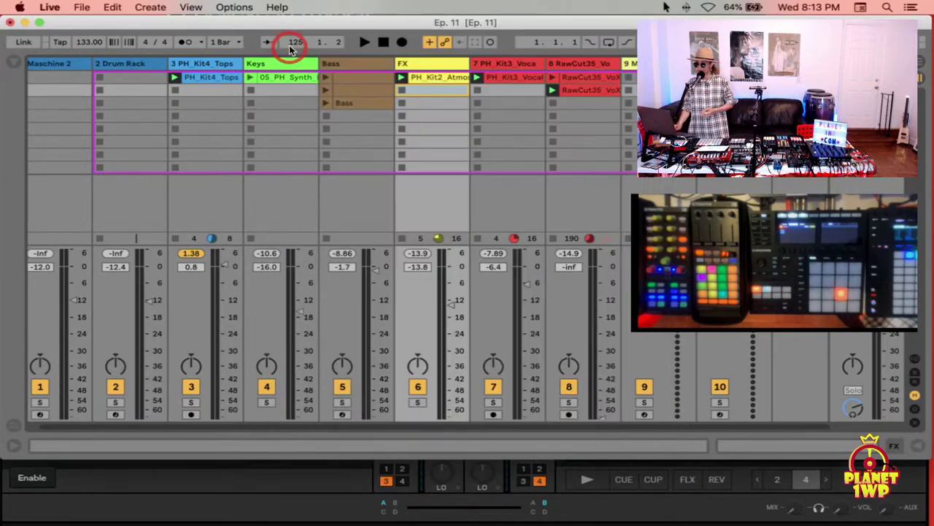
- Return Live's playback position to 1.1.1 and bring Traktor to the front
{"action": "left_click", "coordinate": [384, 42]}
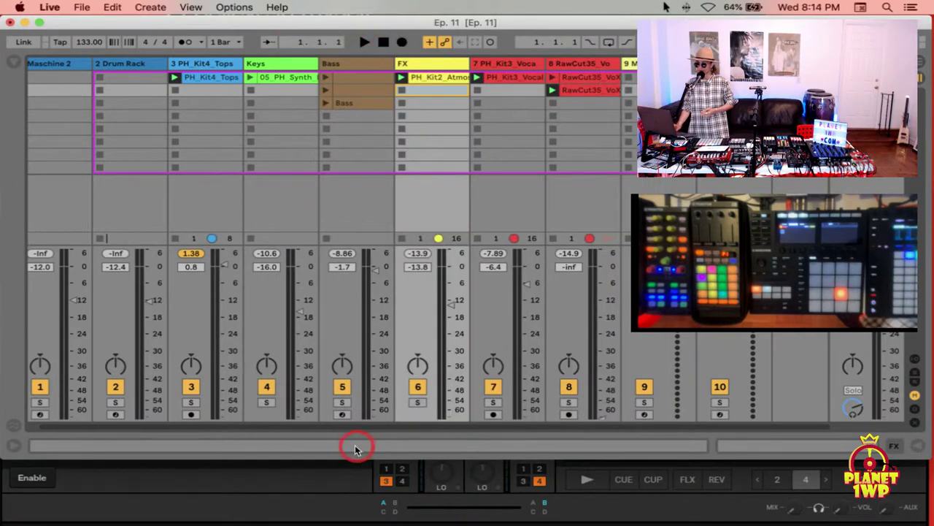
{"action": "left_click", "coordinate": [328, 482]}
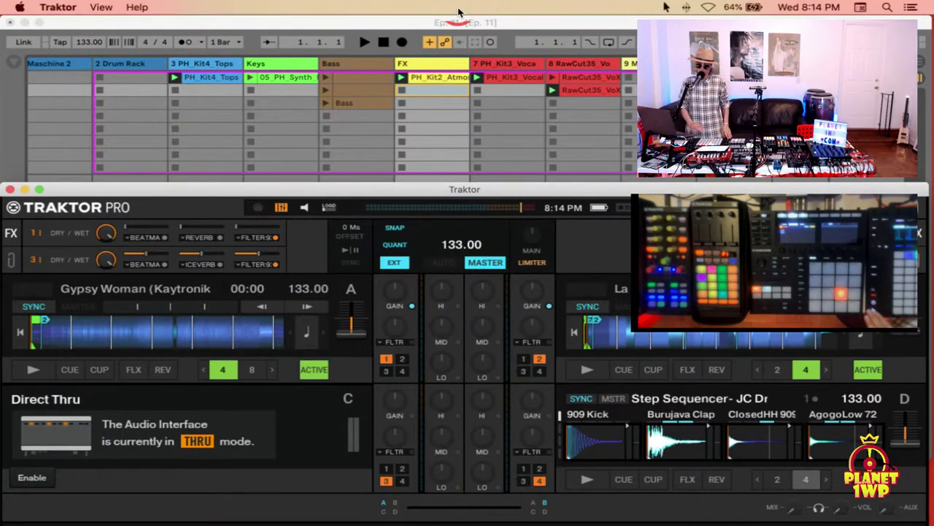
{"action": "left_click", "coordinate": [409, 109]}
- Watch Traktor's master clock tempo while Live plays and compare it with Live's tempo
{"action": "left_click", "coordinate": [460, 246]}
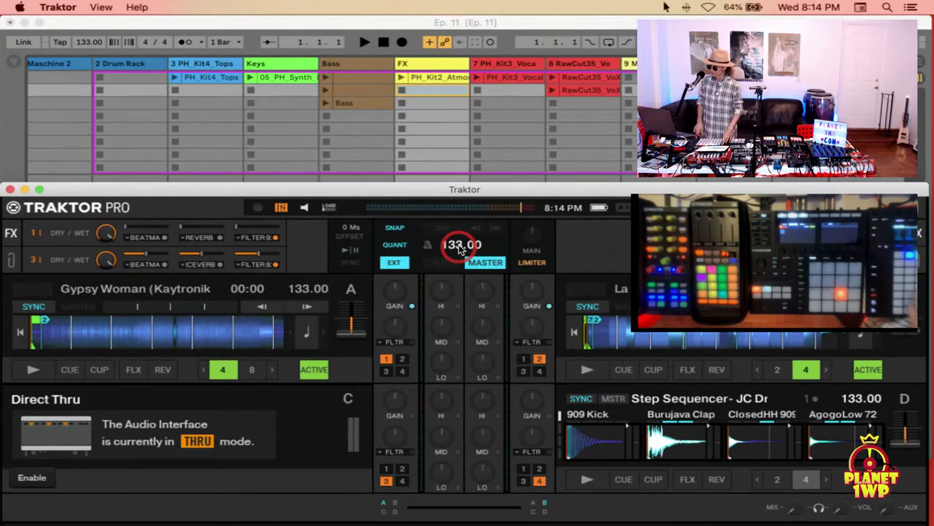
{"action": "left_click_drag", "start_coordinate": [460, 248], "coordinate": [457, 267]}
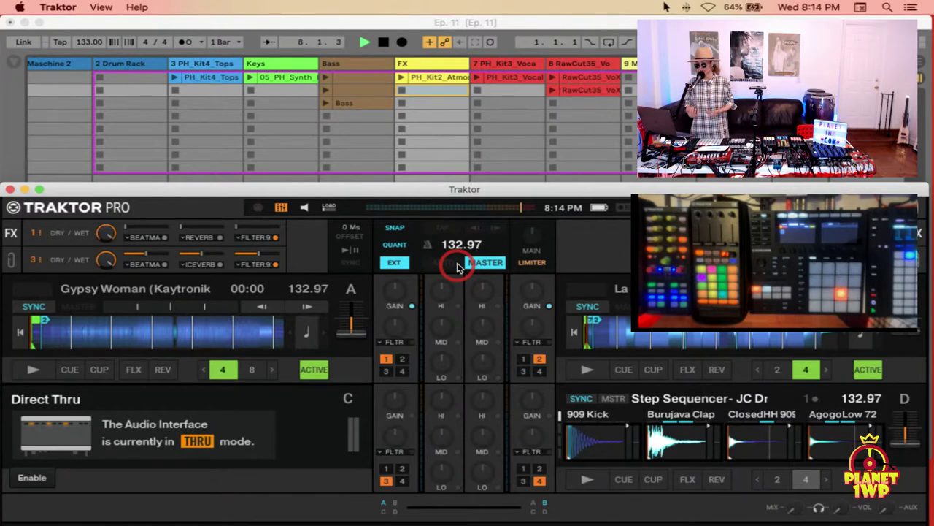
{"action": "left_click_drag", "start_coordinate": [457, 267], "coordinate": [457, 267]}
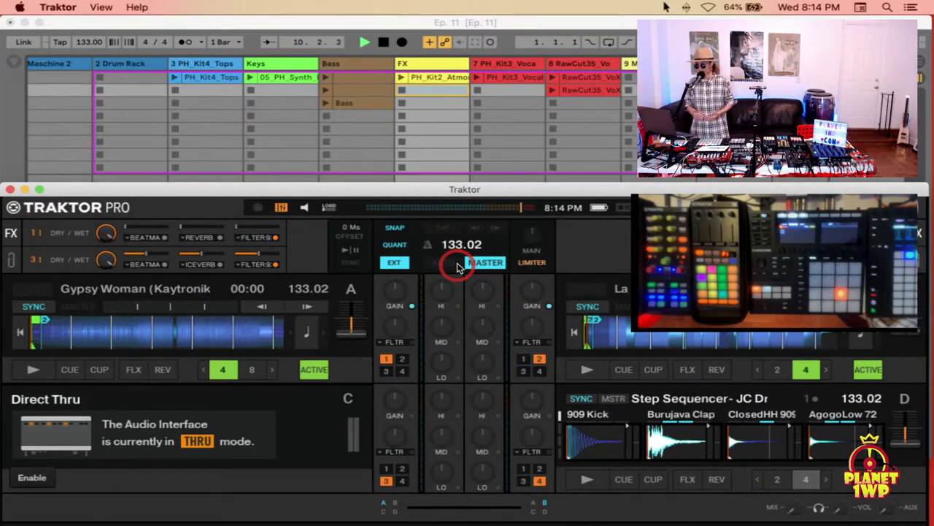
{"action": "left_click_drag", "start_coordinate": [457, 267], "coordinate": [214, 146]}
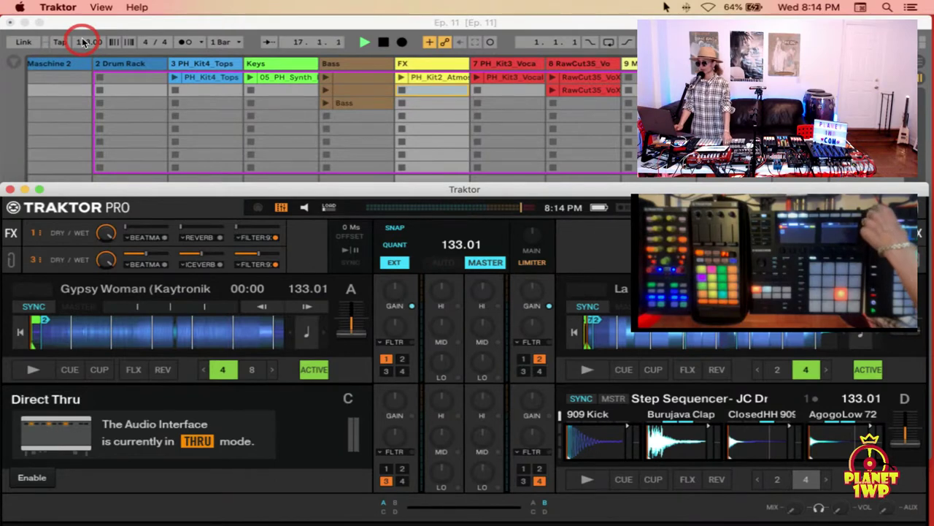
- Compare Traktor's master clock tempo with Live's tempo during playback as Live's tempo is varied
{"action": "left_click", "coordinate": [164, 45]}
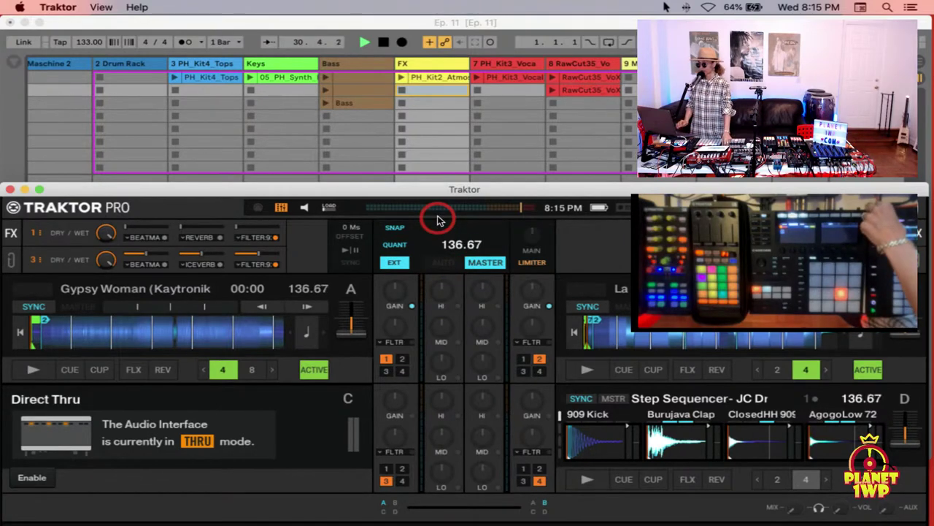
{"action": "left_click_drag", "start_coordinate": [438, 219], "coordinate": [414, 237]}
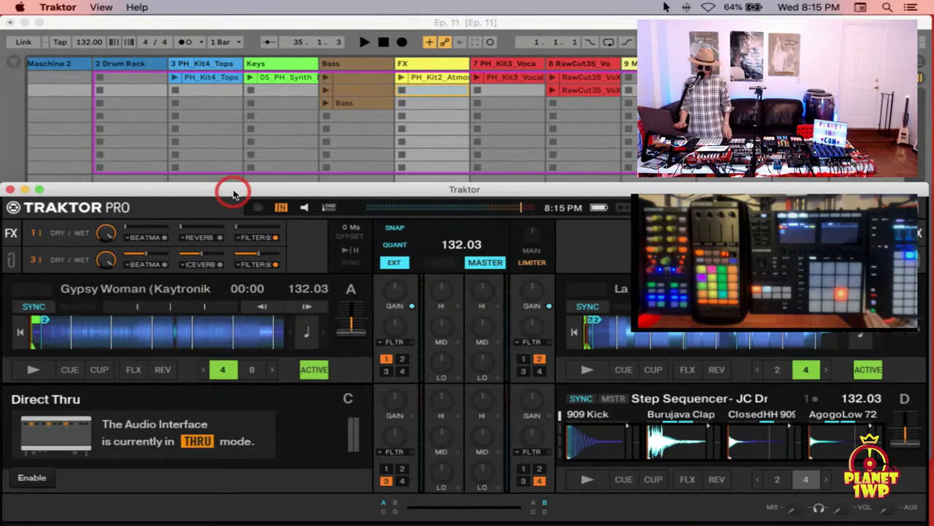
{"action": "left_click", "coordinate": [272, 240]}
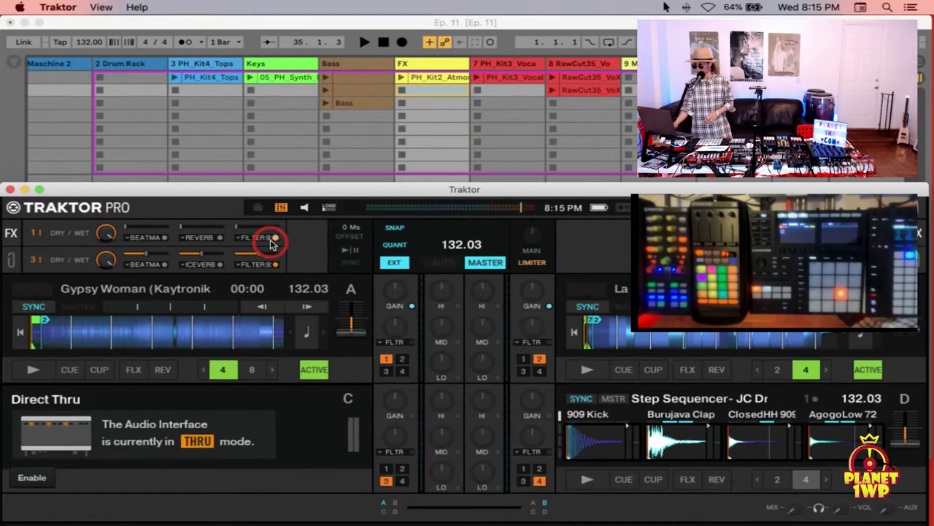
- Review the In-Port choices of the Generic MIDI device in Traktor's Controller Manager preferences and return to Live
{"action": "key", "text": "super+comma"}
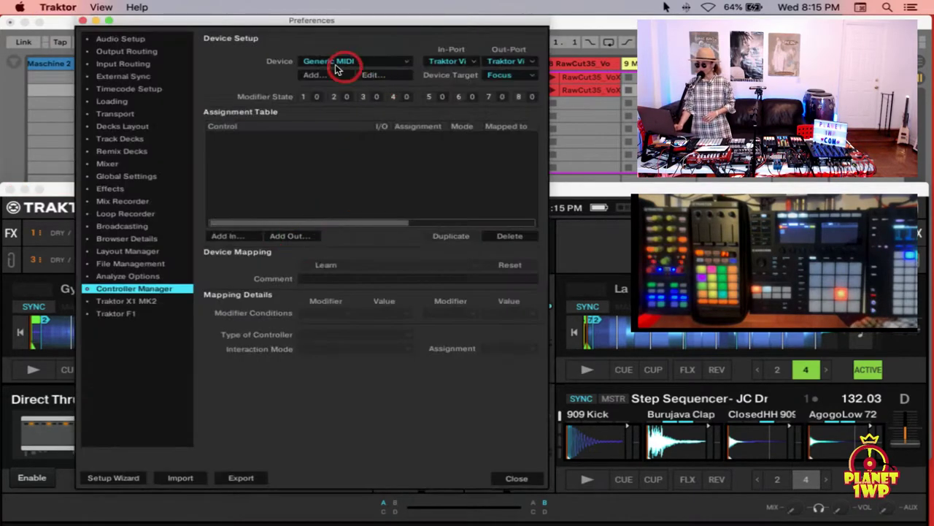
{"action": "left_click", "coordinate": [474, 62]}
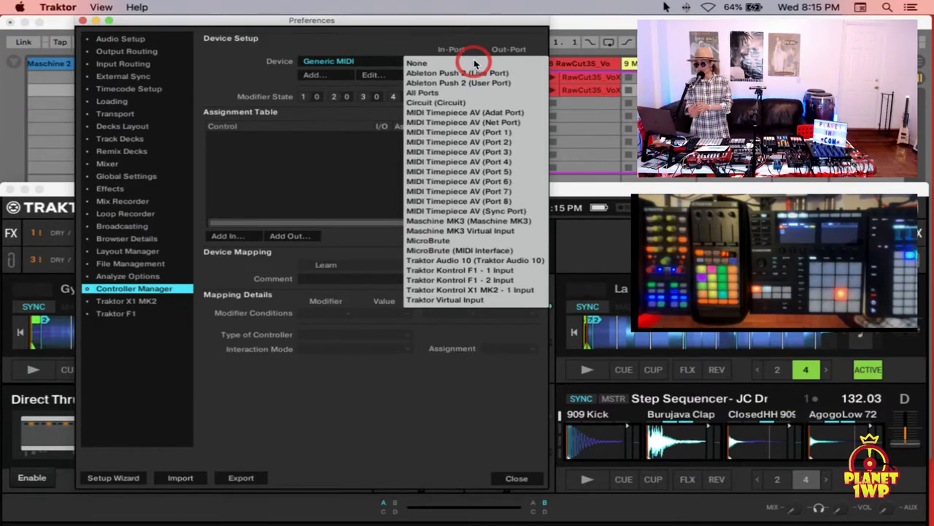
{"action": "left_click", "coordinate": [626, 17]}
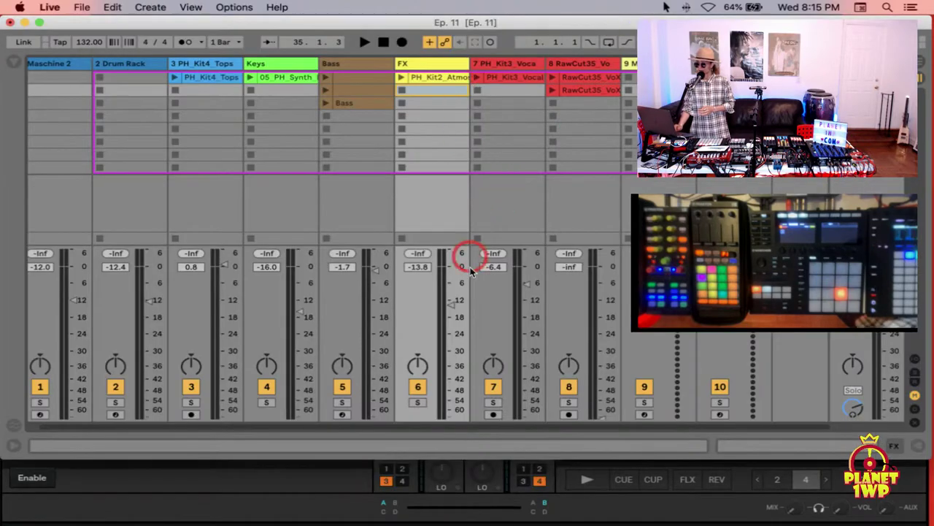
- Switch to Traktor and turn off EXT so its master clock no longer follows external sync
{"action": "key", "text": "super+Tab"}
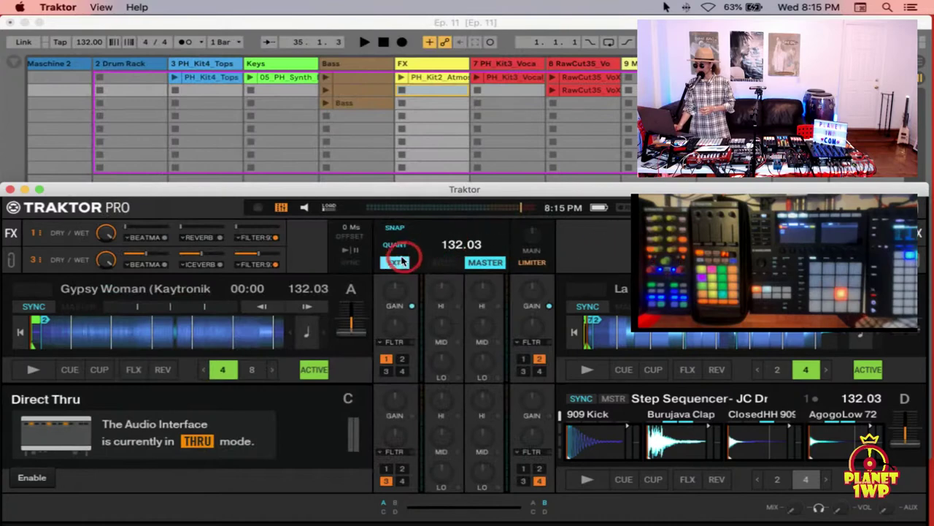
{"action": "left_click", "coordinate": [393, 263]}
{"action": "left_click", "coordinate": [393, 263]}
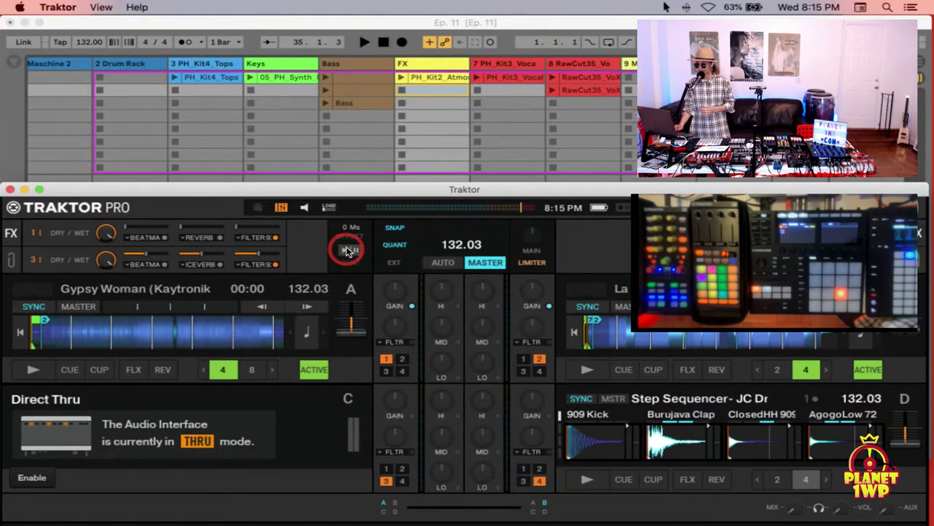
- Switch to Live and enable Sync for the Traktor Virtual Output input port in the Link/MIDI preferences
{"action": "left_click", "coordinate": [400, 27]}
{"action": "key", "text": "super+comma"}
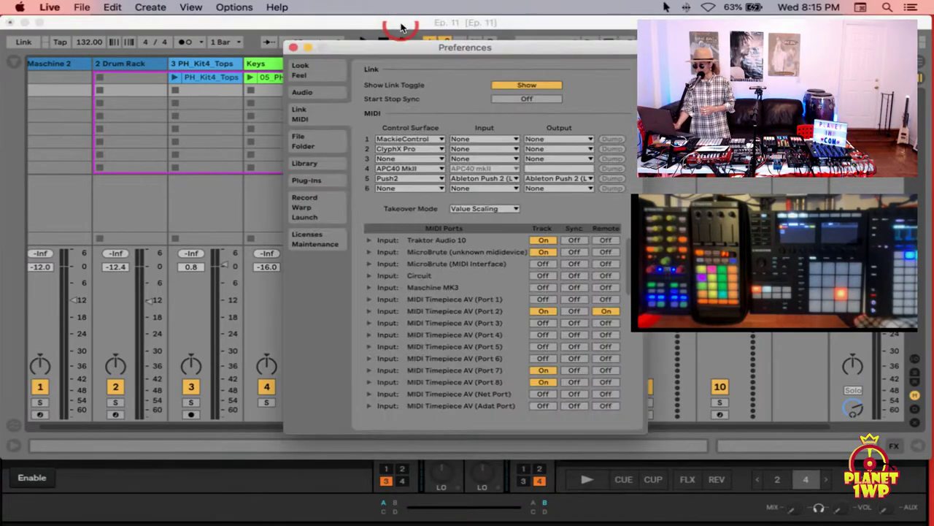
{"action": "scroll", "coordinate": [515, 370], "scroll_direction": "down", "scroll_amount": 3}
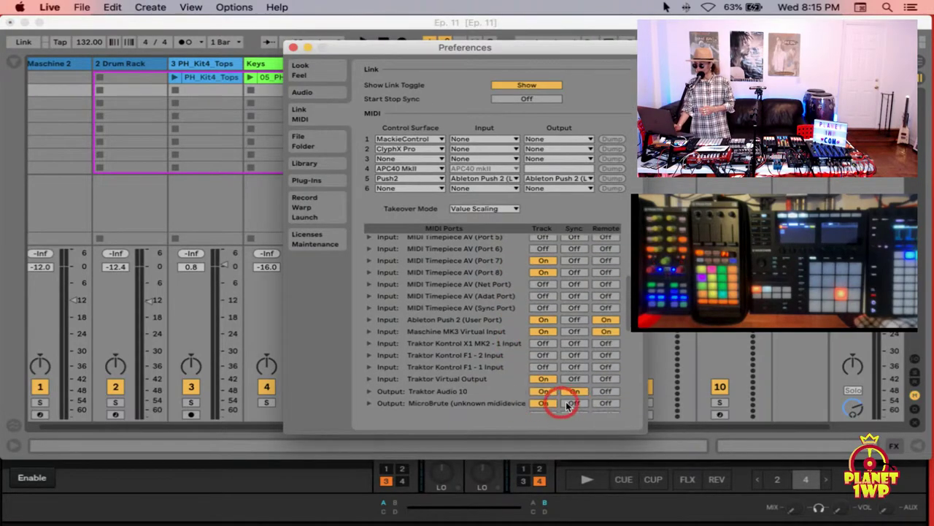
{"action": "scroll", "coordinate": [514, 316], "scroll_direction": "up", "scroll_amount": 3}
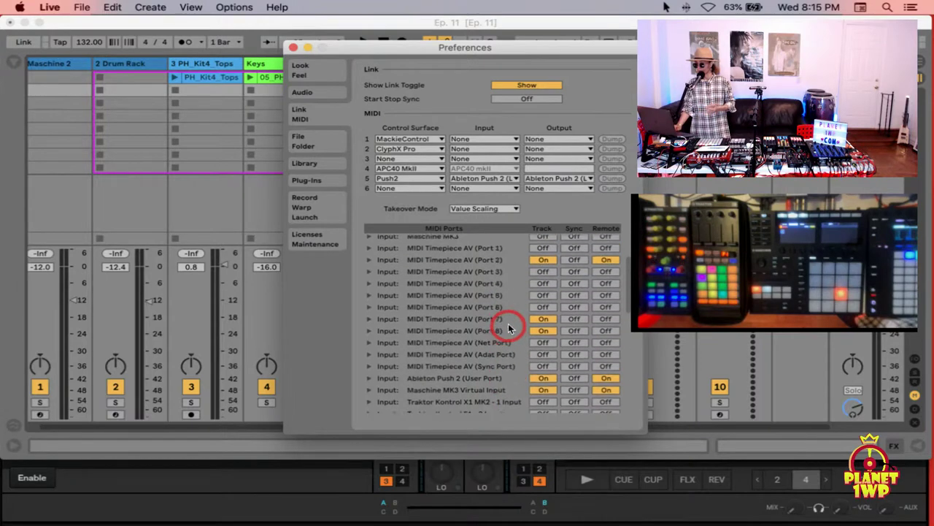
{"action": "scroll", "coordinate": [428, 323], "scroll_direction": "up", "scroll_amount": 2}
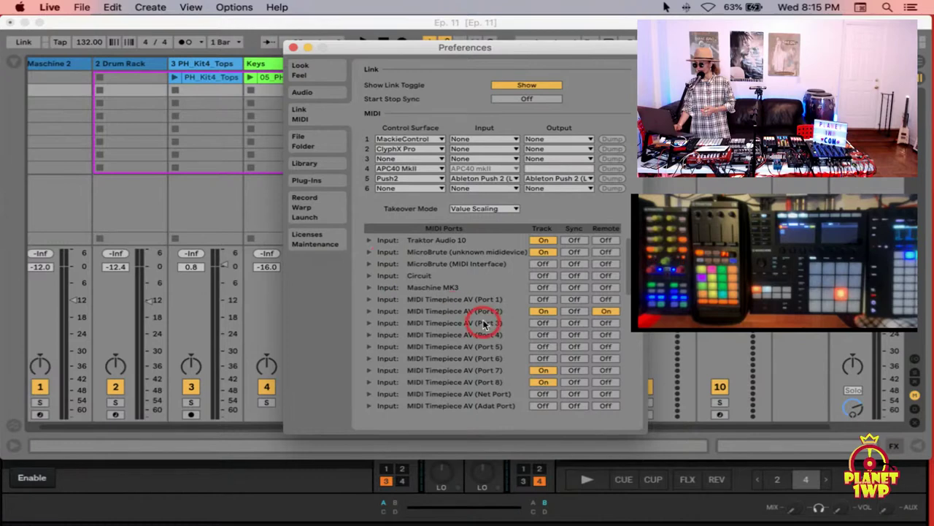
{"action": "scroll", "coordinate": [481, 324], "scroll_direction": "down", "scroll_amount": 3}
{"action": "scroll", "coordinate": [482, 324], "scroll_direction": "down", "scroll_amount": 1}
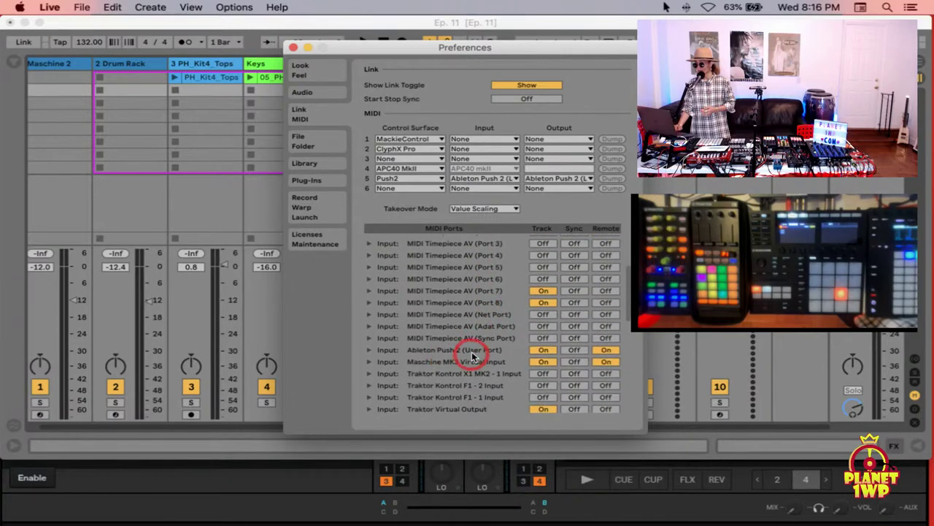
{"action": "scroll", "coordinate": [455, 387], "scroll_direction": "down", "scroll_amount": 2}
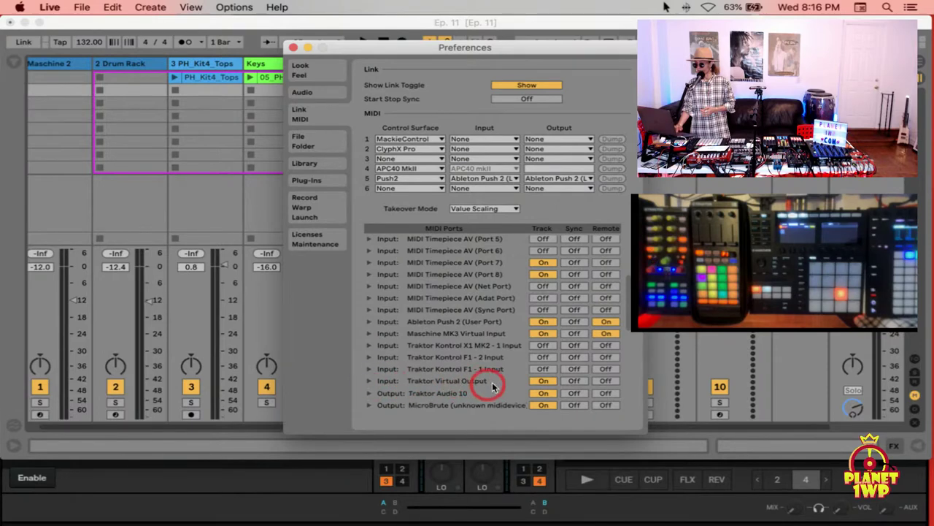
{"action": "left_click", "coordinate": [577, 381]}
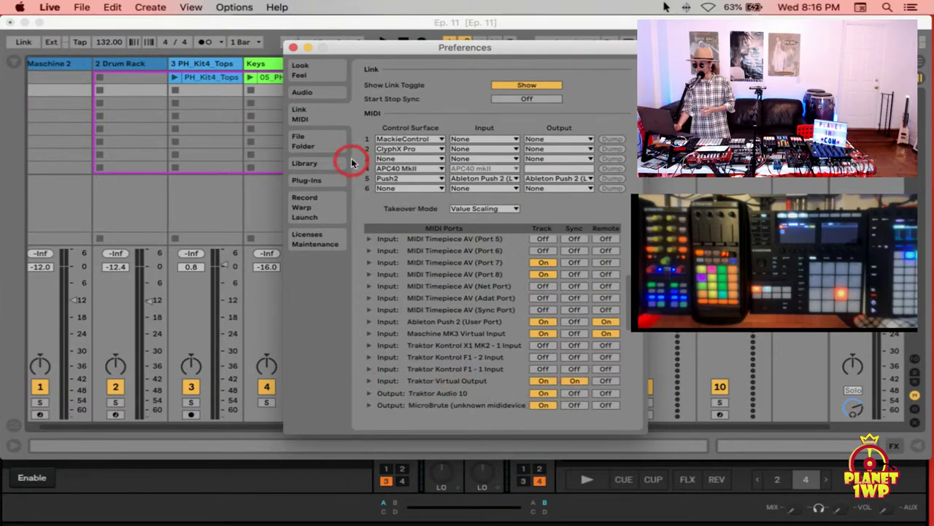
- Recheck the Sync switch of the Traktor Virtual Output input and activate Ext sync in Live's transport
{"action": "left_click", "coordinate": [52, 44]}
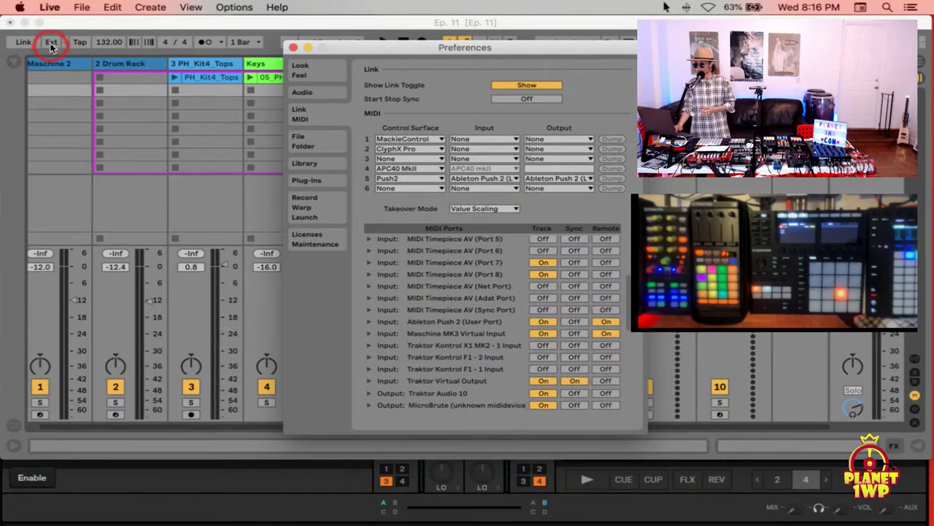
{"action": "left_click", "coordinate": [574, 380]}
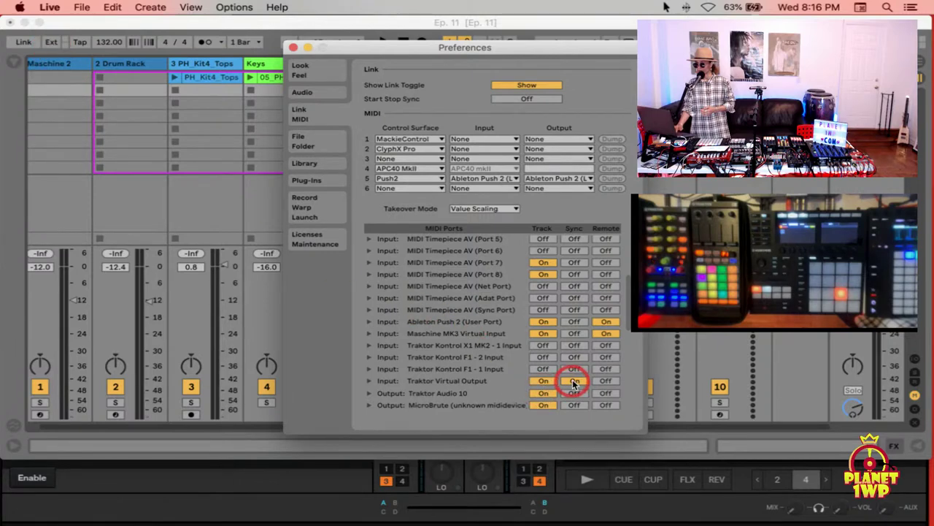
{"action": "left_click", "coordinate": [574, 381]}
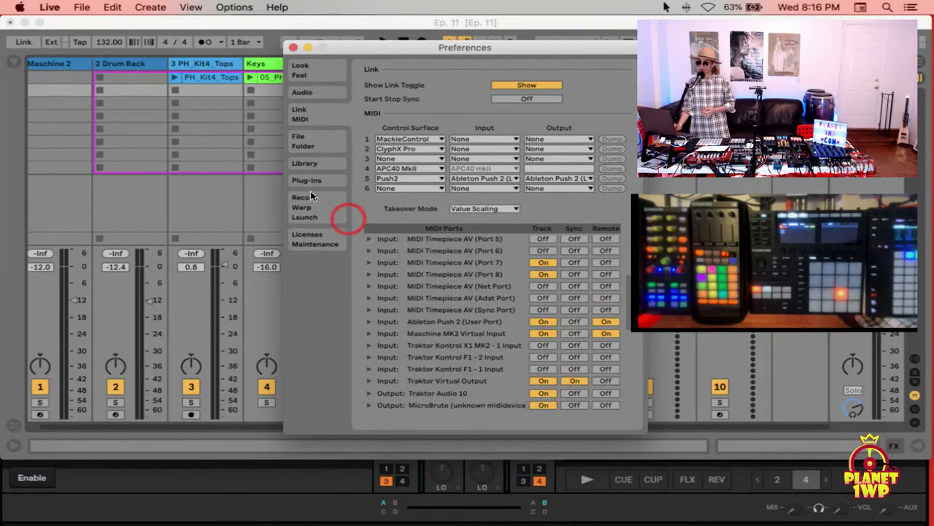
{"action": "left_click", "coordinate": [52, 44]}
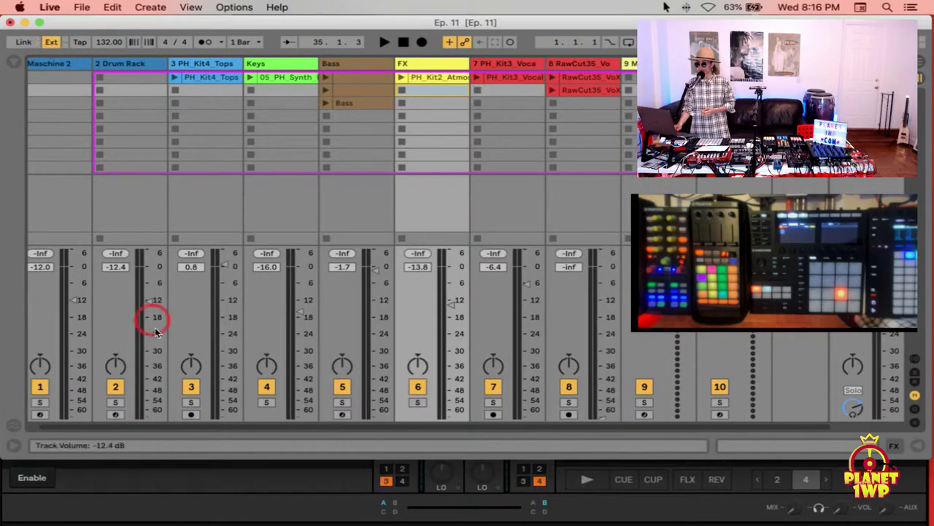
- Switch to Traktor and start sending its MIDI clock so that Live plays at Traktor's tempo
{"action": "left_click", "coordinate": [226, 476]}
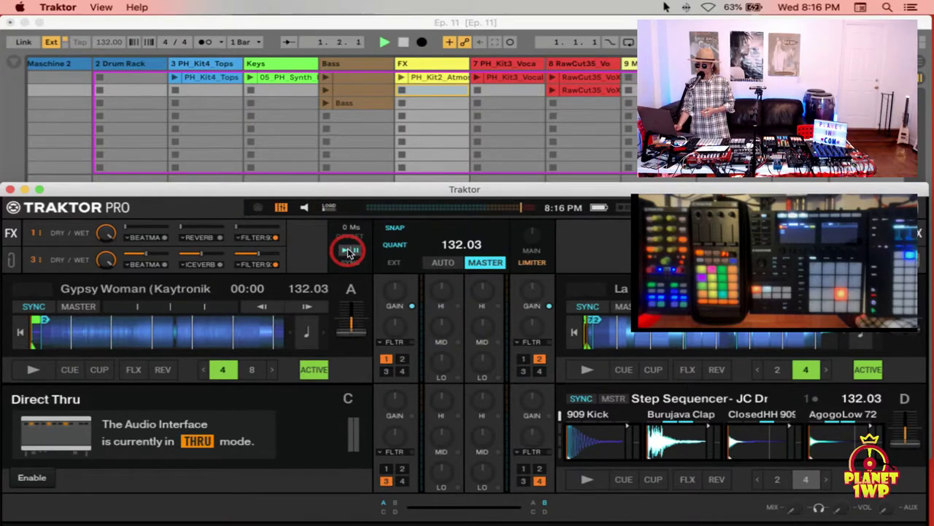
{"action": "left_click", "coordinate": [381, 48]}
{"action": "left_click", "coordinate": [330, 254]}
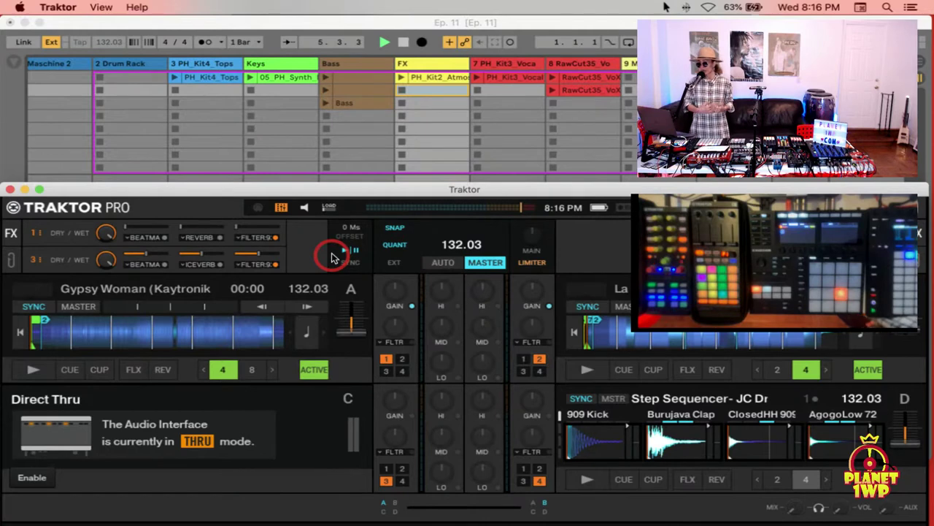
- Return to Live, deactivate Ext sync and disable Sync for the Traktor Virtual Output input port in the preferences
{"action": "left_click", "coordinate": [363, 25]}
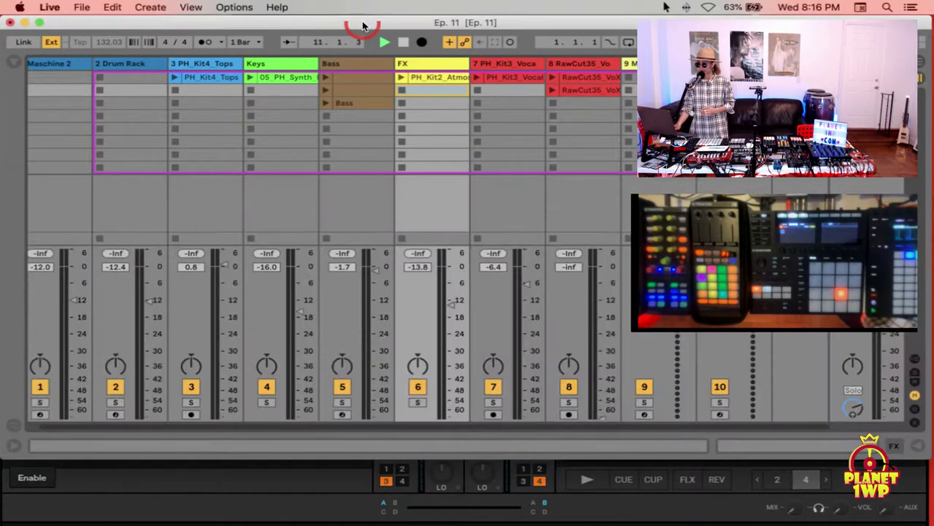
{"action": "left_click", "coordinate": [50, 42]}
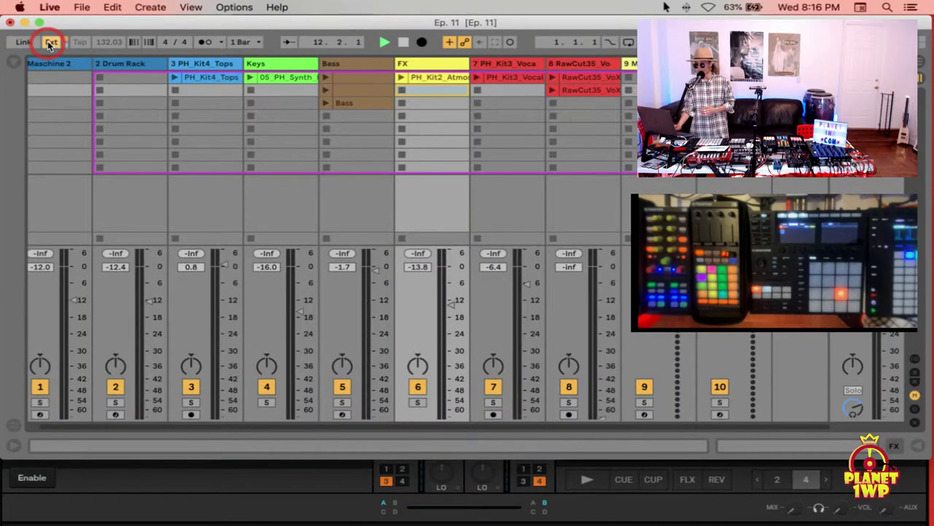
{"action": "key", "text": "super+comma"}
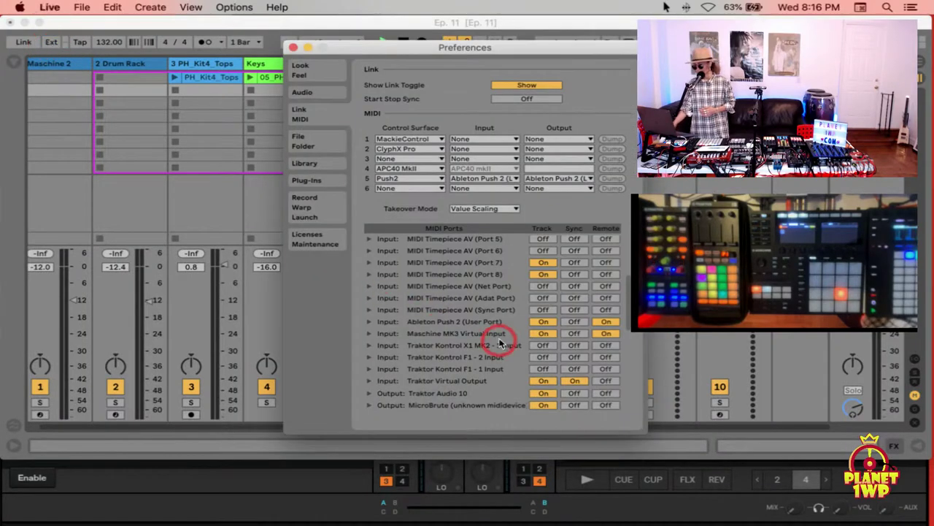
{"action": "scroll", "coordinate": [574, 378], "scroll_direction": "down", "scroll_amount": 10}
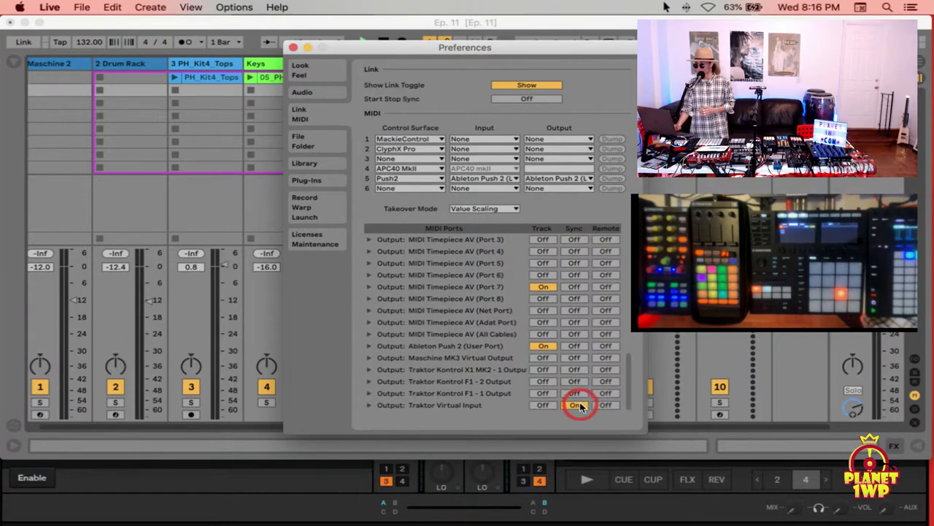
- Make sure Sync is on for the Traktor Virtual Input output port and close Live's preferences
{"action": "left_click", "coordinate": [578, 406]}
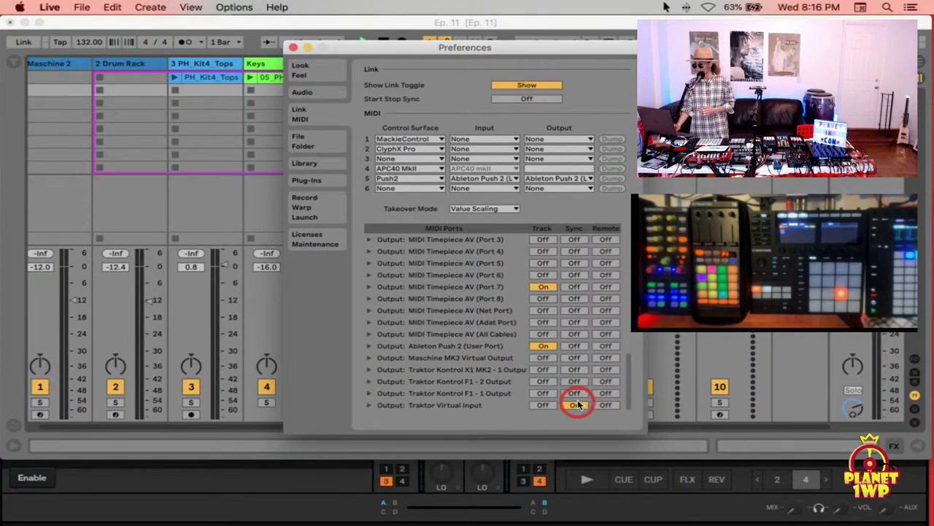
{"action": "left_click", "coordinate": [576, 405]}
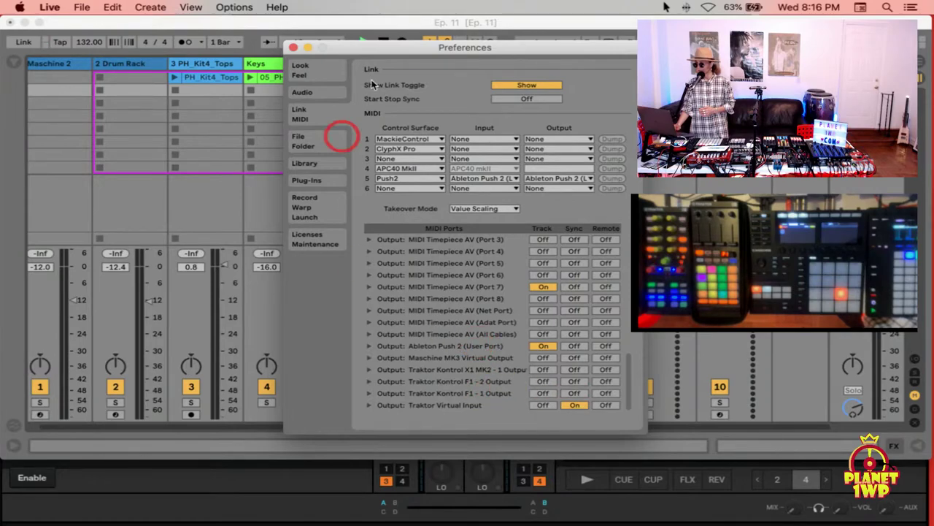
{"action": "left_click", "coordinate": [293, 49]}
- Switch to Traktor and turn on EXT so the master clock follows Live's tempo
{"action": "left_click", "coordinate": [295, 488]}
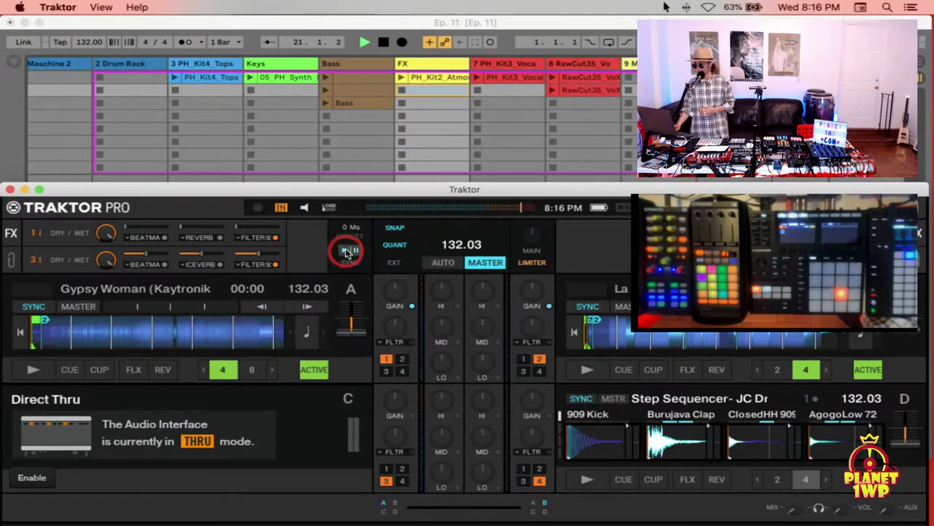
{"action": "left_click", "coordinate": [394, 263]}
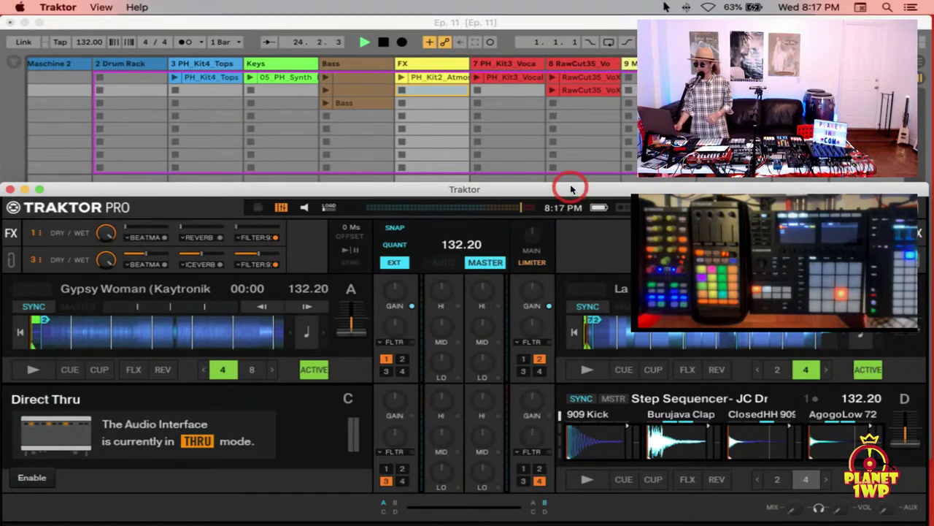
{"action": "left_click_drag", "start_coordinate": [571, 189], "coordinate": [567, 194]}
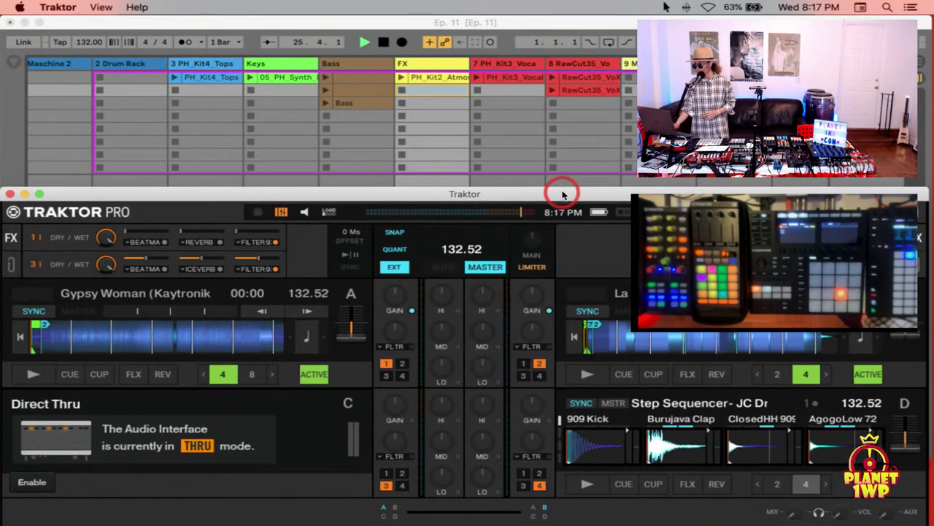
- Turn off EXT on Traktor's master clock and set the External Clock Source to LINK in the External Sync preferences
{"action": "left_click", "coordinate": [393, 265]}
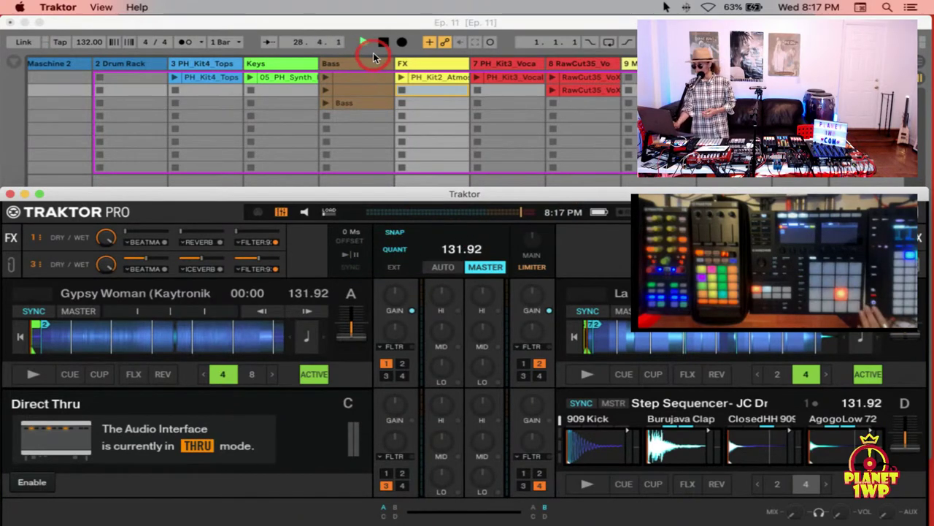
{"action": "left_click", "coordinate": [461, 252]}
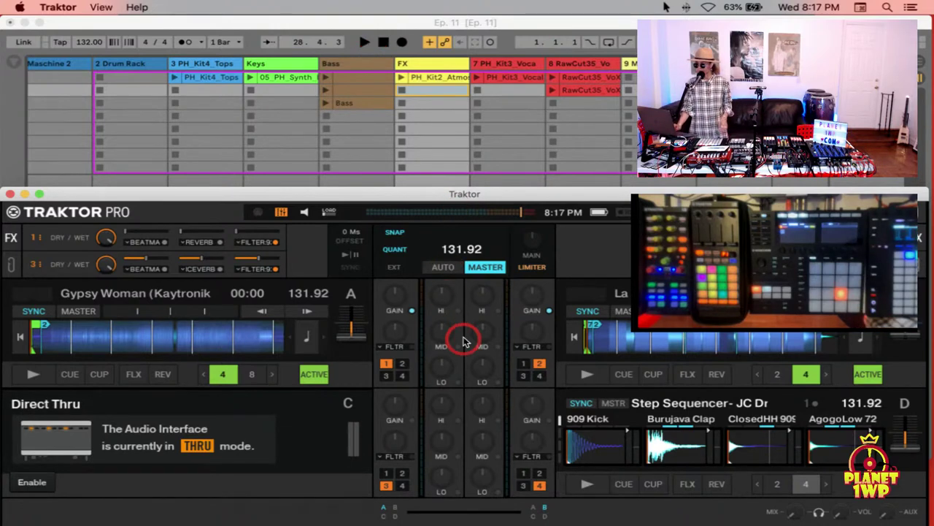
{"action": "key", "text": "super+comma"}
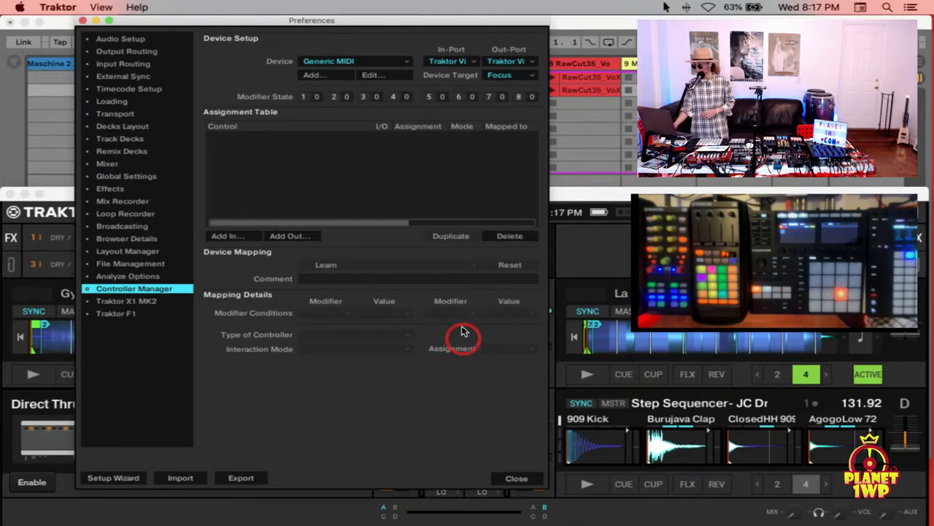
{"action": "left_click", "coordinate": [132, 76]}
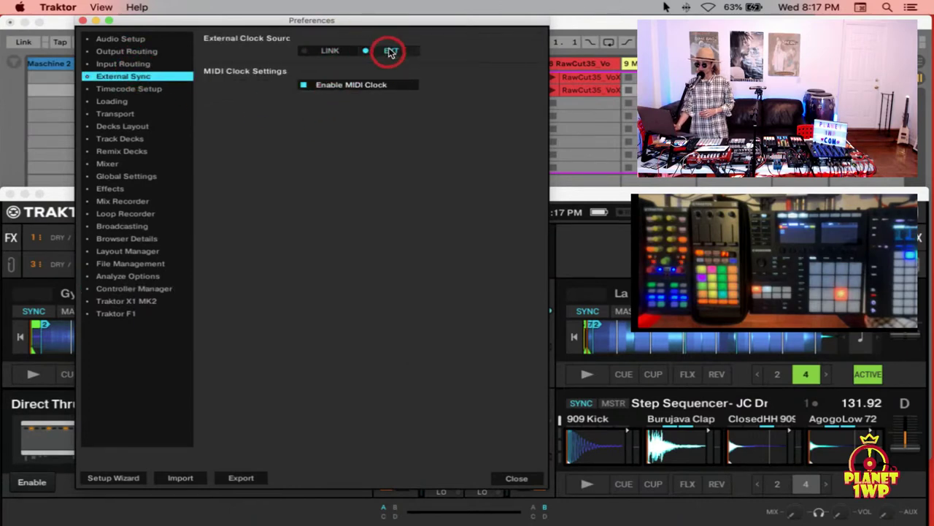
{"action": "left_click", "coordinate": [328, 51]}
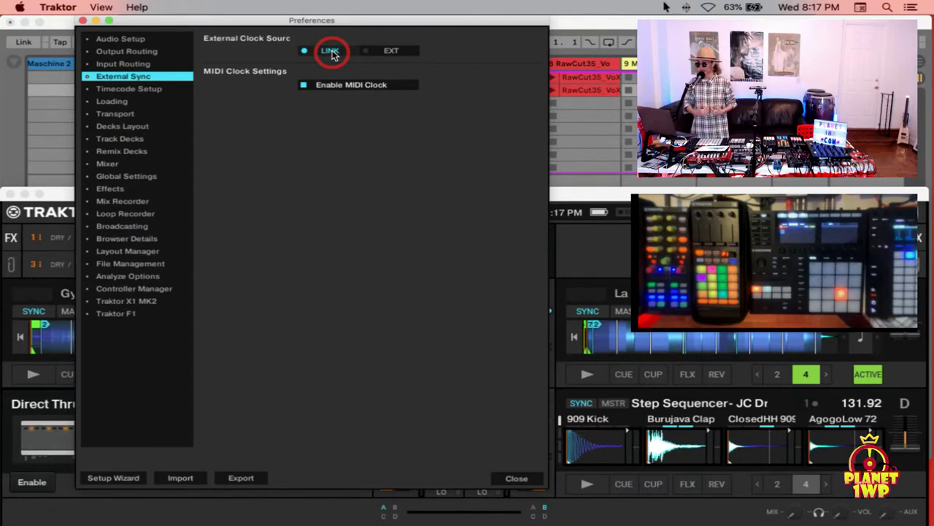
- Keep LINK selected as the External Clock Source and close Traktor's preferences
{"action": "left_click", "coordinate": [325, 52]}
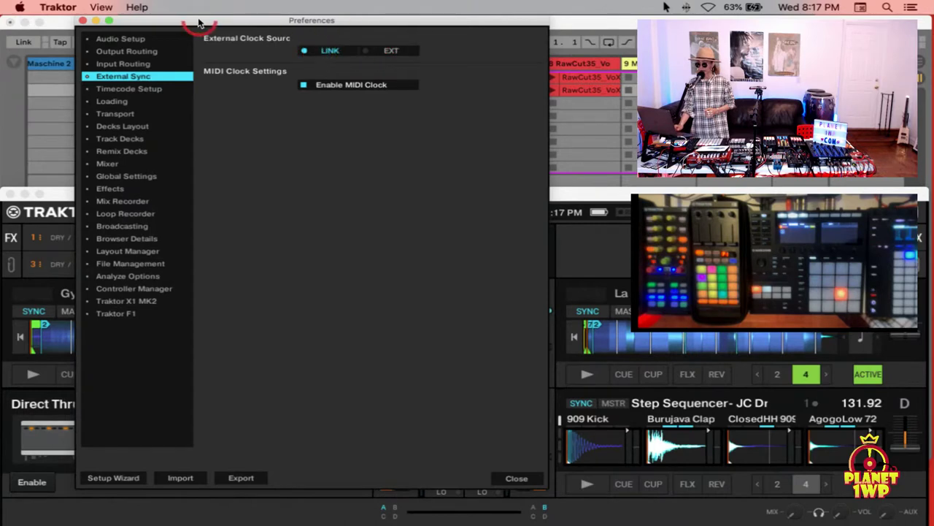
{"action": "left_click", "coordinate": [82, 21]}
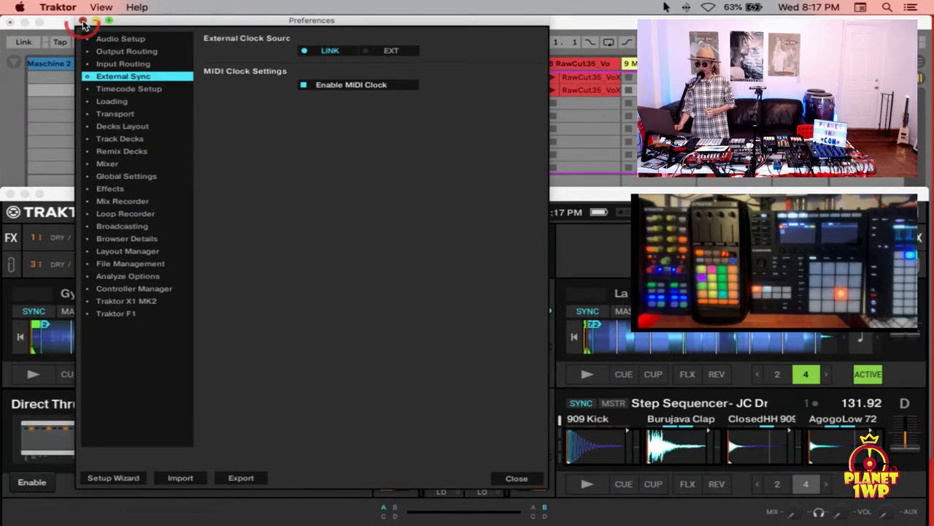
{"action": "left_click", "coordinate": [209, 86]}
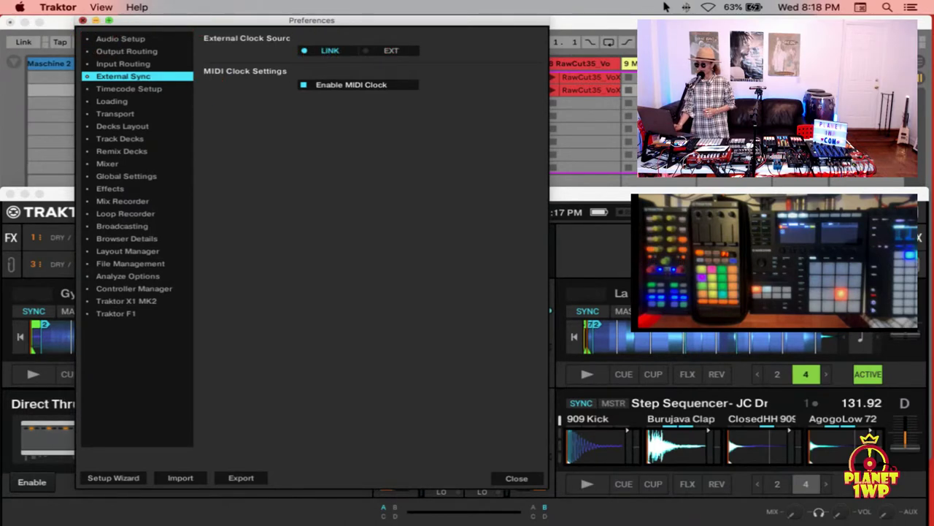
- Switch to Live and make sure Show Link Toggle is set to Show in the Link MIDI preferences
{"action": "key", "text": "super+Tab"}
{"action": "left_click", "coordinate": [302, 42]}
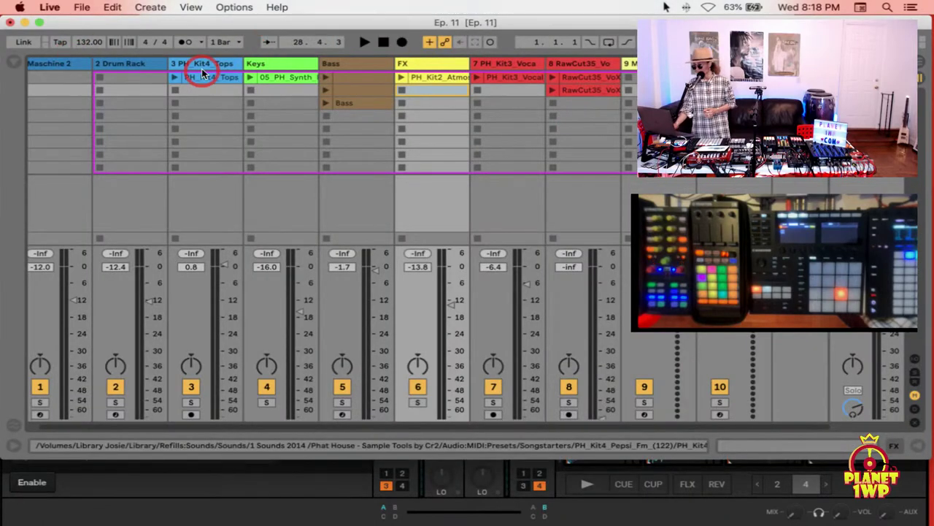
{"action": "left_click", "coordinate": [25, 44]}
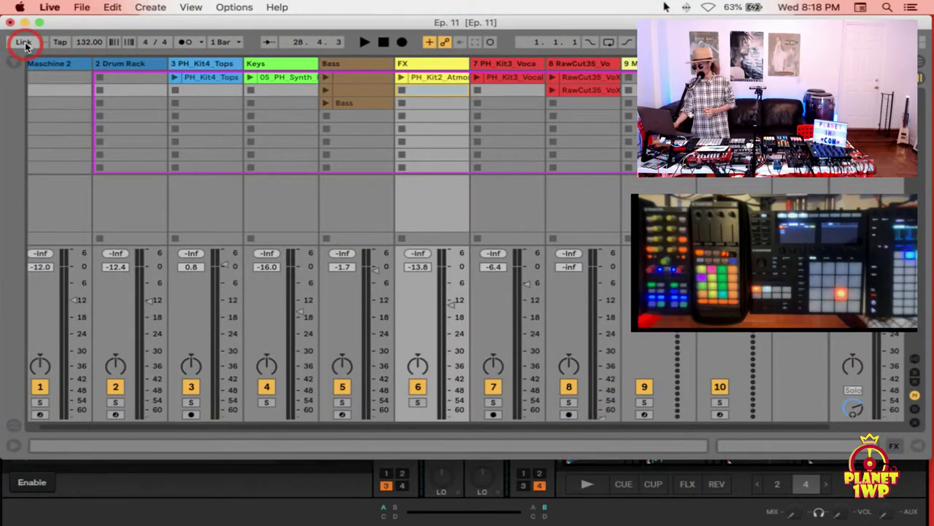
{"action": "key", "text": "super+comma"}
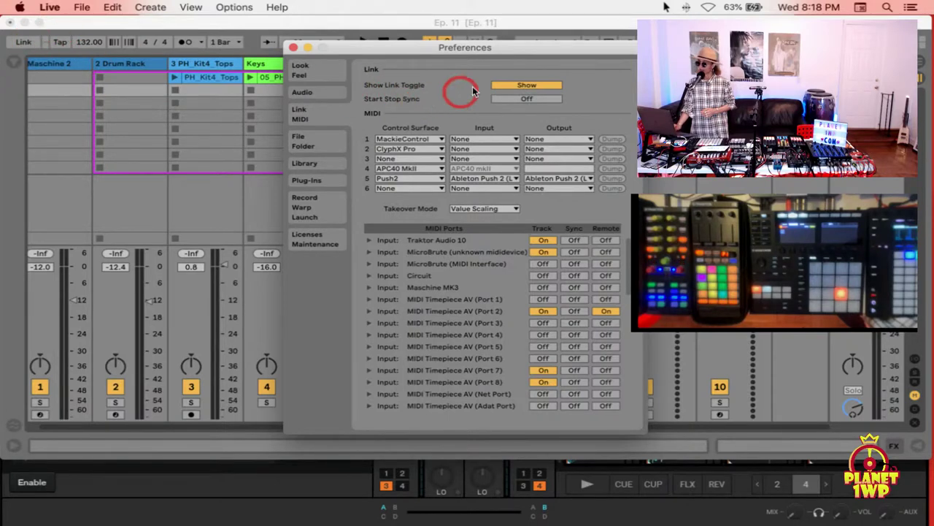
{"action": "left_click", "coordinate": [510, 86]}
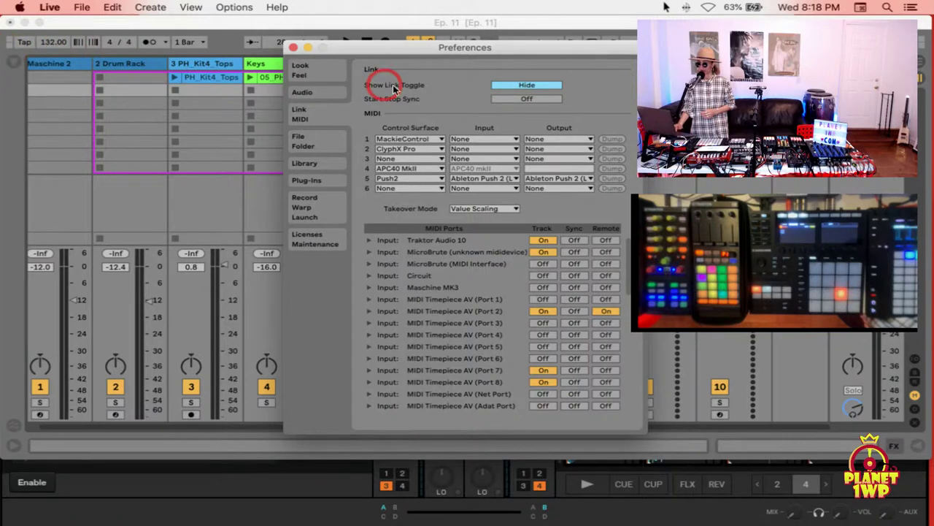
{"action": "left_click", "coordinate": [522, 86]}
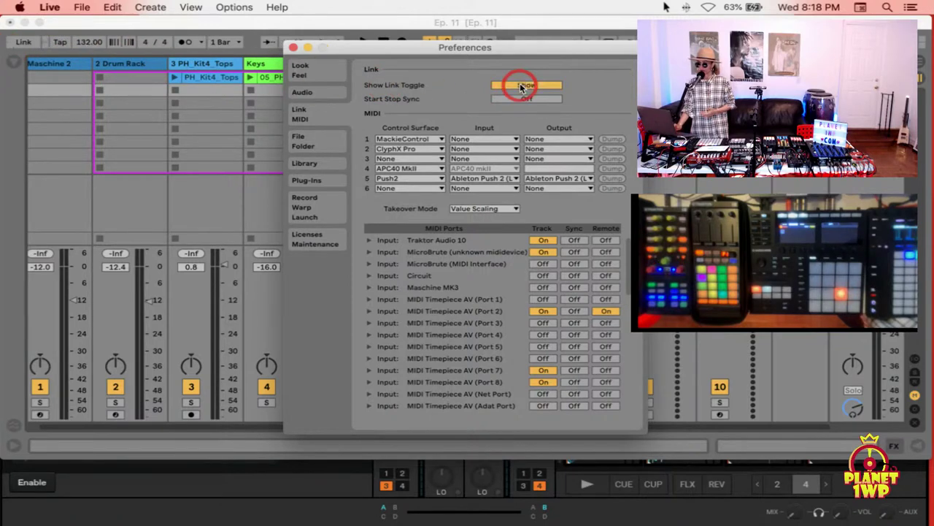
- Close Live's preferences and turn on Link both in Live and on Traktor's master clock
{"action": "left_click", "coordinate": [26, 42]}
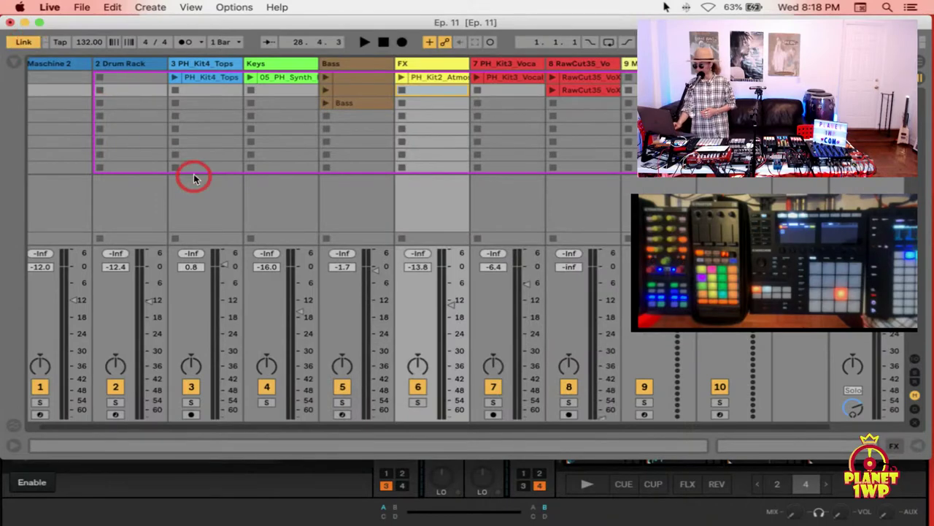
{"action": "key", "text": "super+Tab"}
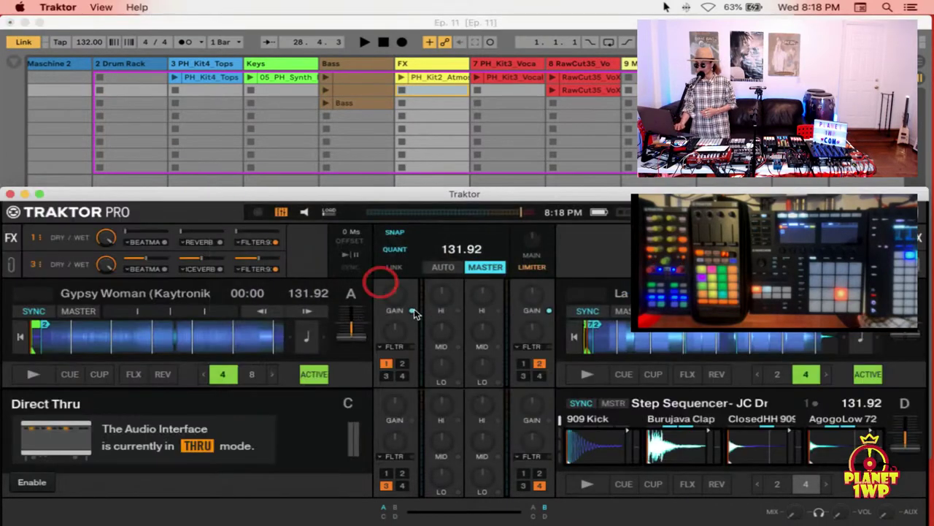
{"action": "left_click", "coordinate": [392, 269]}
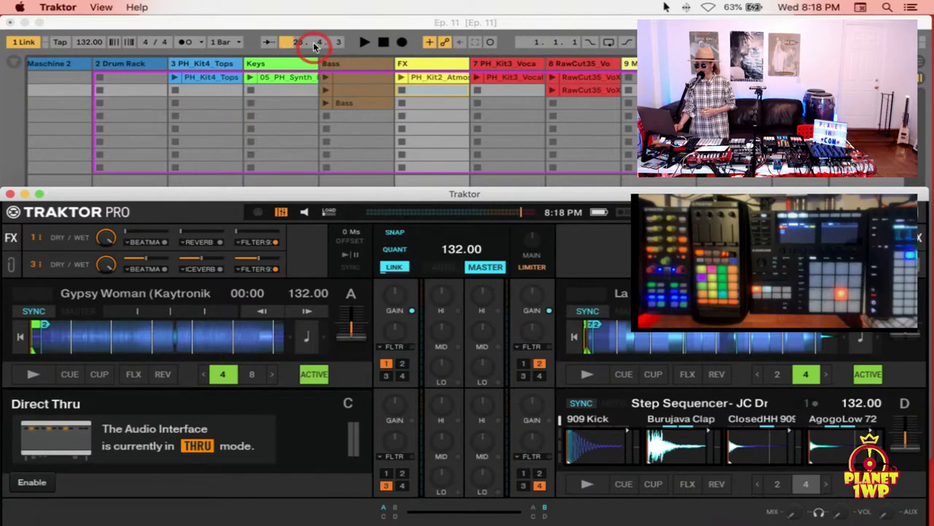
{"action": "left_click", "coordinate": [397, 254]}
{"action": "left_click", "coordinate": [366, 26]}
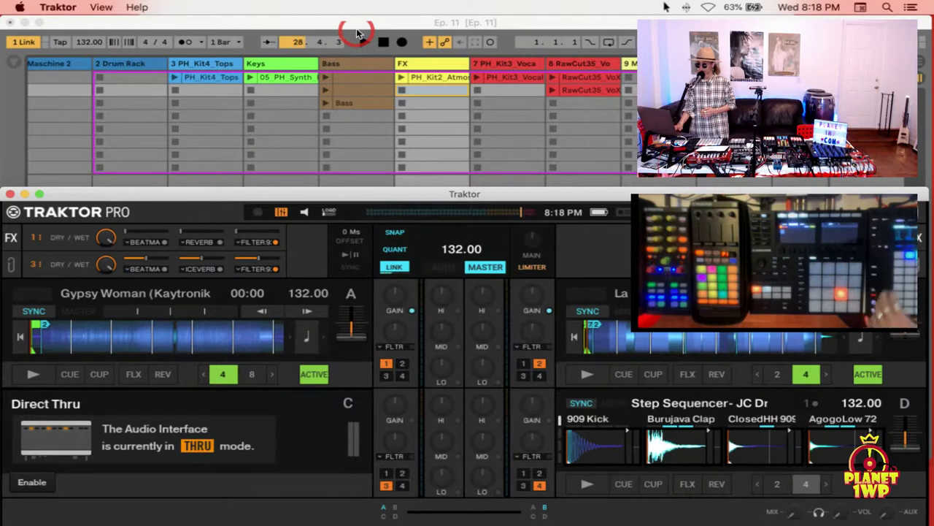
{"action": "left_click", "coordinate": [358, 33]}
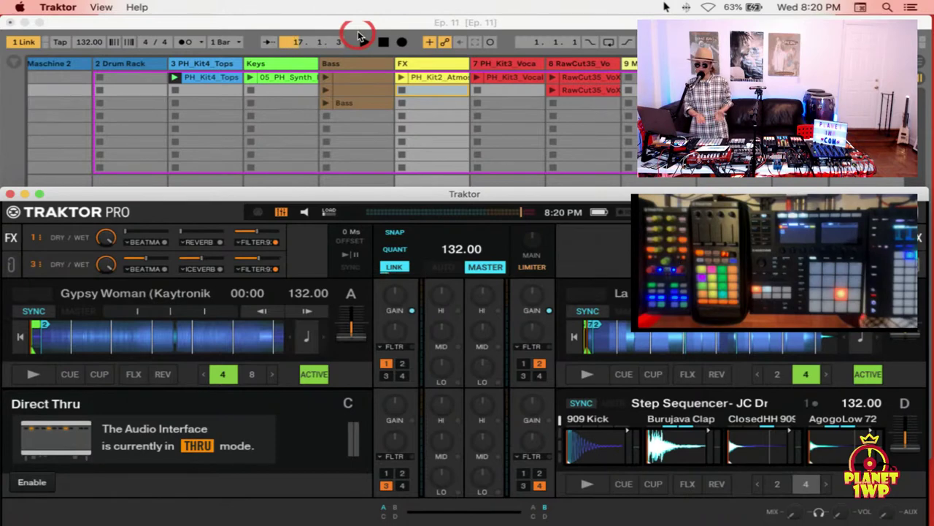
- Turn off LINK on Traktor's master clock and set the External Clock Source to EXT in the preferences
{"action": "left_click", "coordinate": [395, 266]}
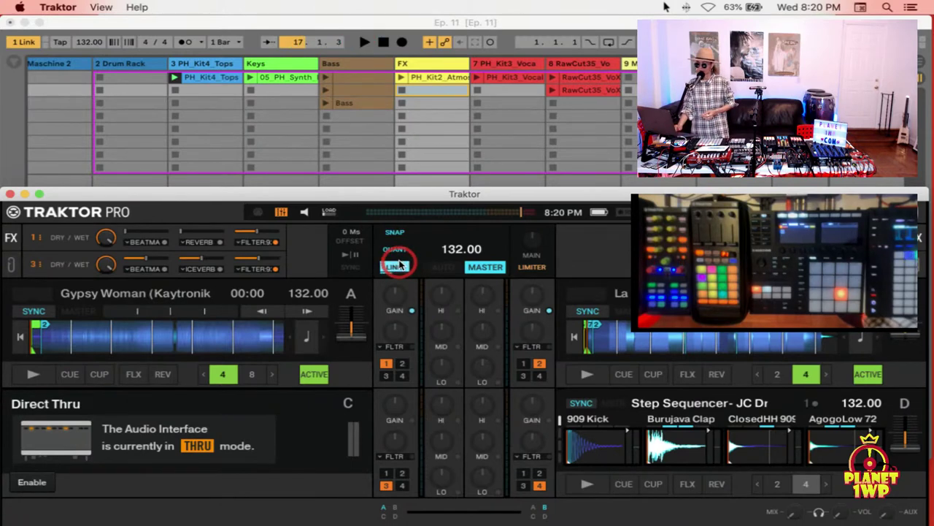
{"action": "left_click", "coordinate": [396, 264]}
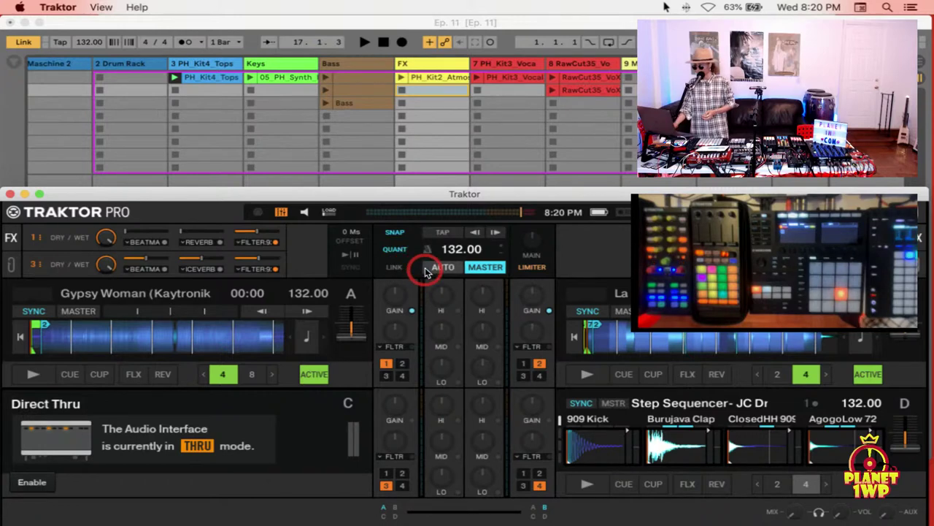
{"action": "key", "text": "super+comma"}
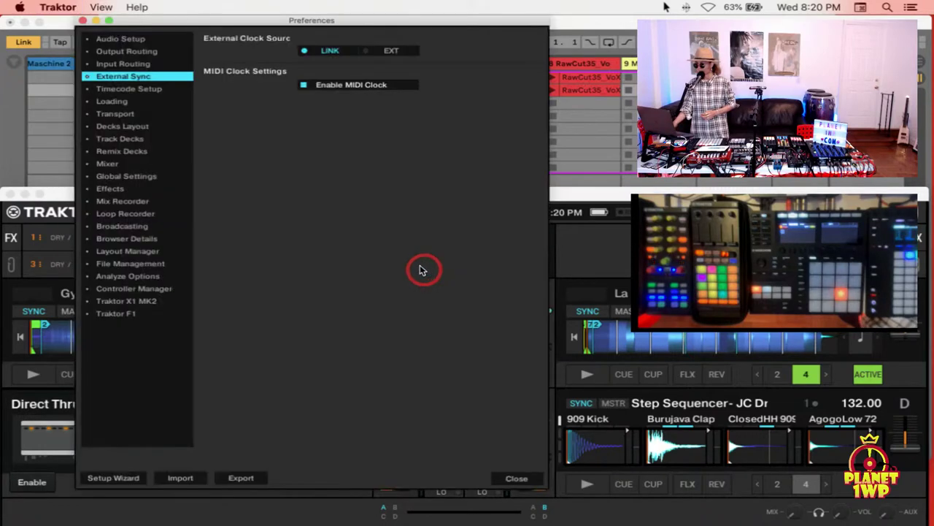
{"action": "left_click", "coordinate": [340, 52]}
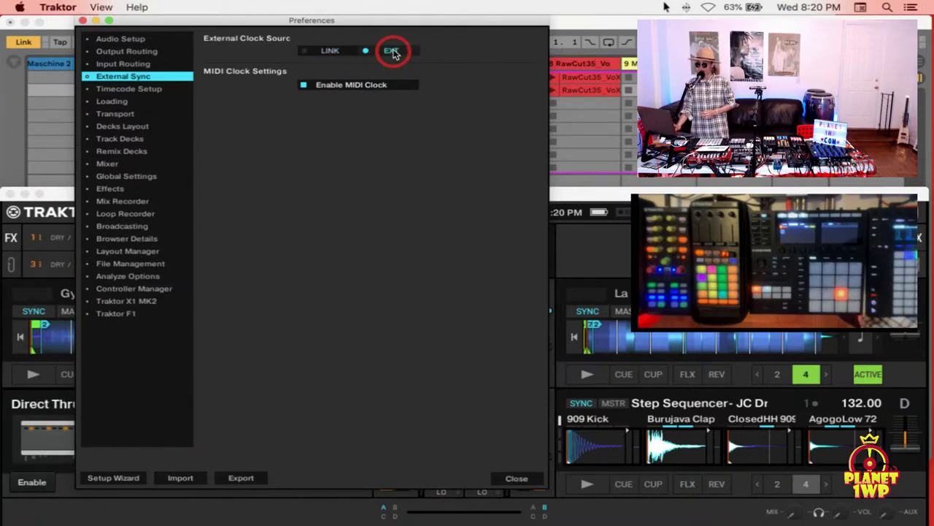
- Set both the In-Port and Out-Port of the Generic MIDI device to Traktor Audio 10 in the Controller Manager
{"action": "left_click", "coordinate": [137, 291]}
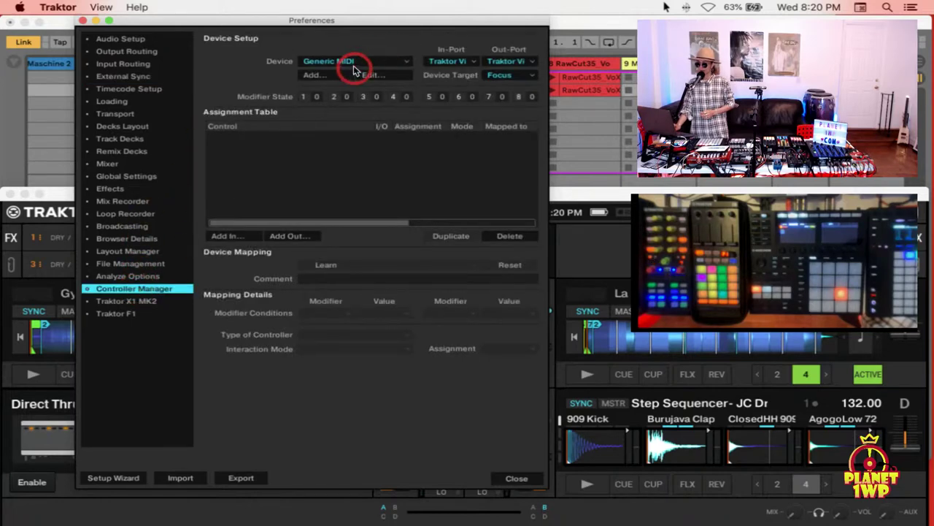
{"action": "left_click", "coordinate": [462, 62]}
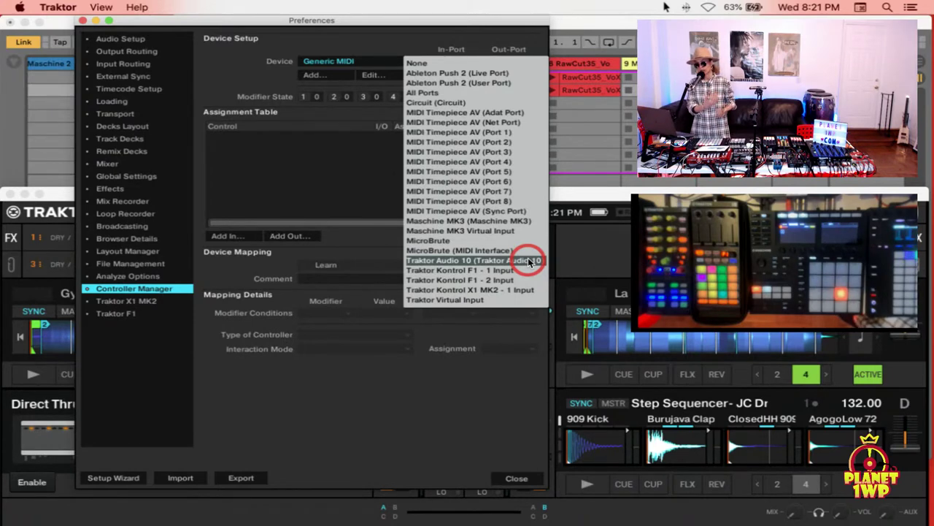
{"action": "left_click", "coordinate": [530, 262]}
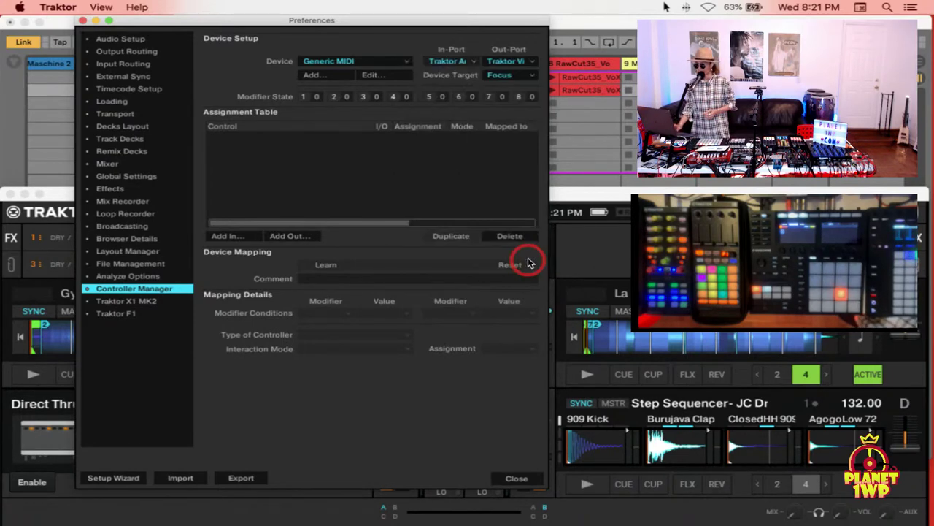
{"action": "left_click", "coordinate": [530, 60]}
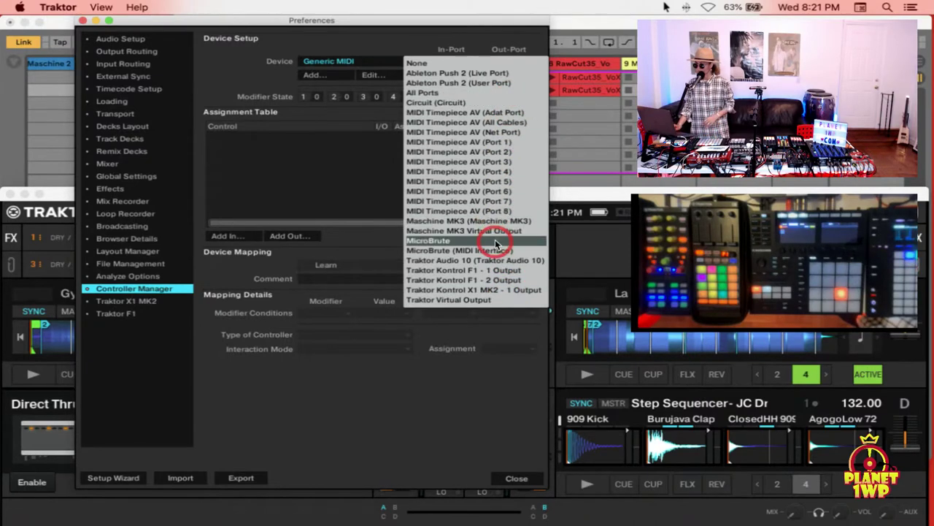
{"action": "left_click", "coordinate": [527, 261]}
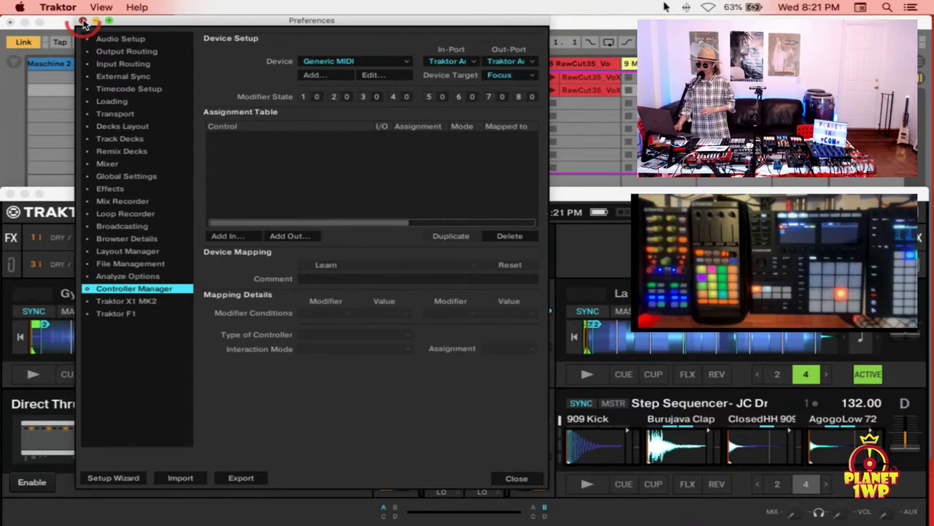
- Close Traktor's preferences, switch to Live and turn off Link
{"action": "left_click", "coordinate": [467, 82]}
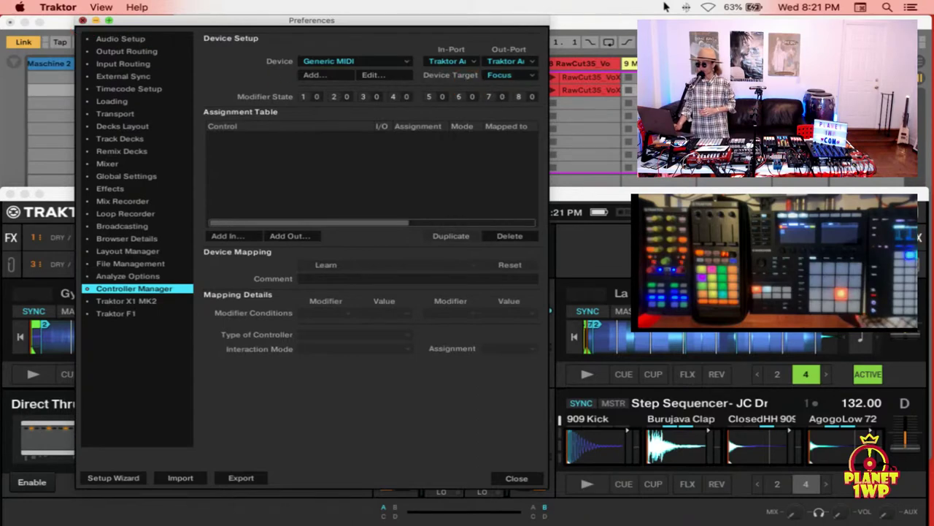
{"action": "left_click", "coordinate": [444, 20]}
{"action": "left_click", "coordinate": [22, 40]}
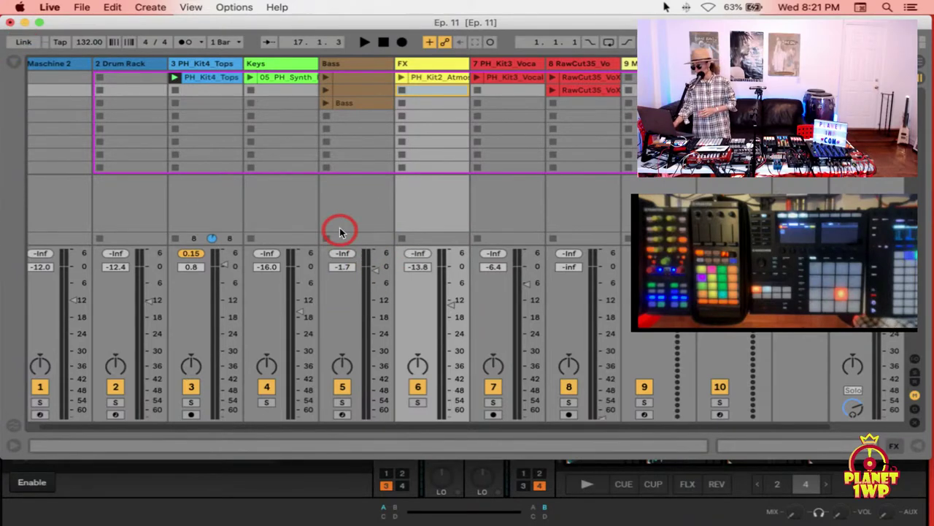
- Review the Track, Sync and Remote settings of the input and output MIDI ports in Live's preferences
{"action": "key", "text": "super+comma"}
{"action": "scroll", "coordinate": [456, 383], "scroll_direction": "down", "scroll_amount": 2}
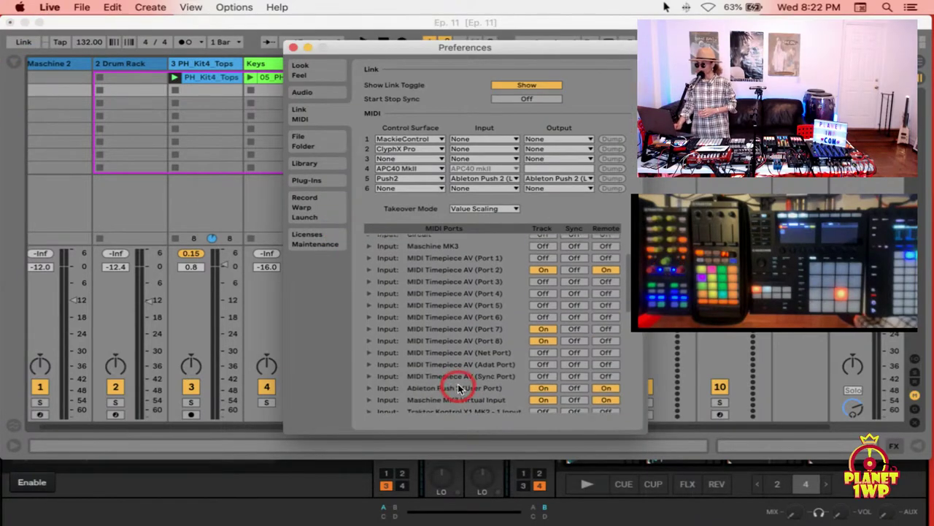
{"action": "scroll", "coordinate": [458, 388], "scroll_direction": "down", "scroll_amount": 2}
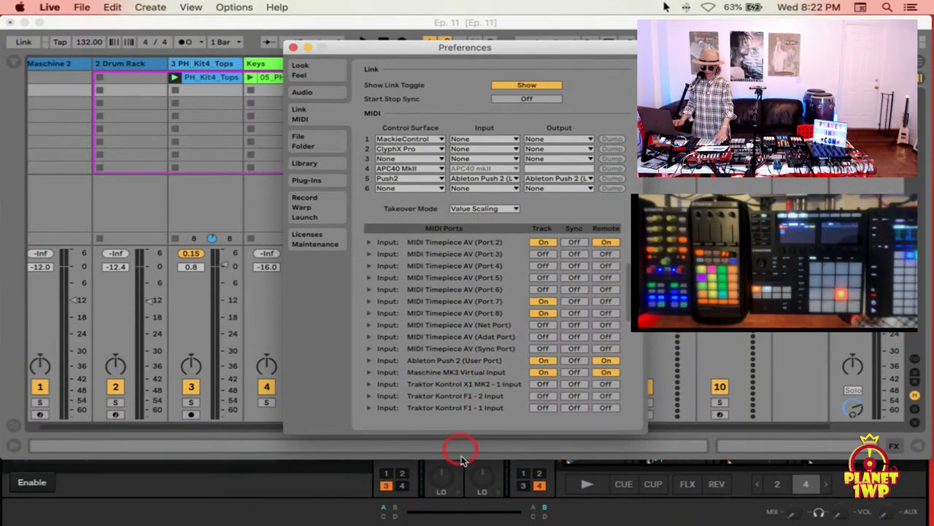
{"action": "scroll", "coordinate": [420, 372], "scroll_direction": "down", "scroll_amount": 10}
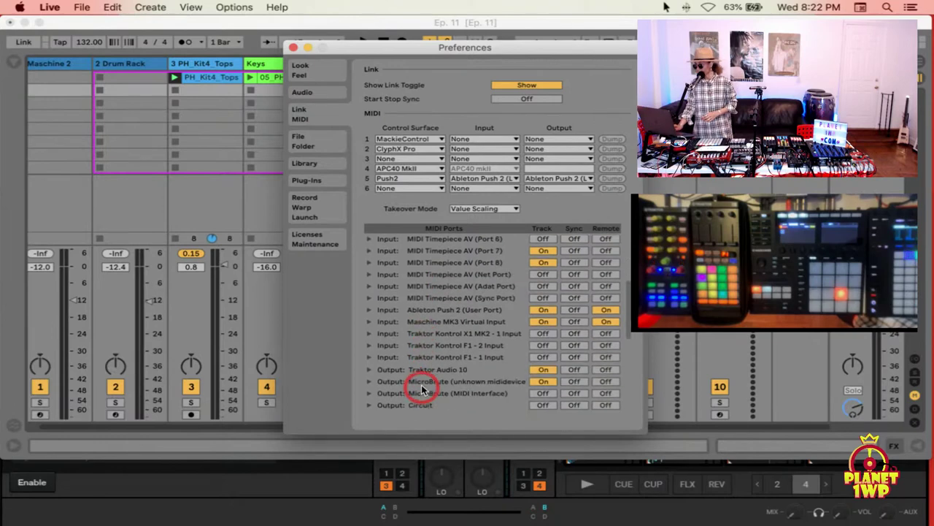
{"action": "left_click", "coordinate": [544, 378]}
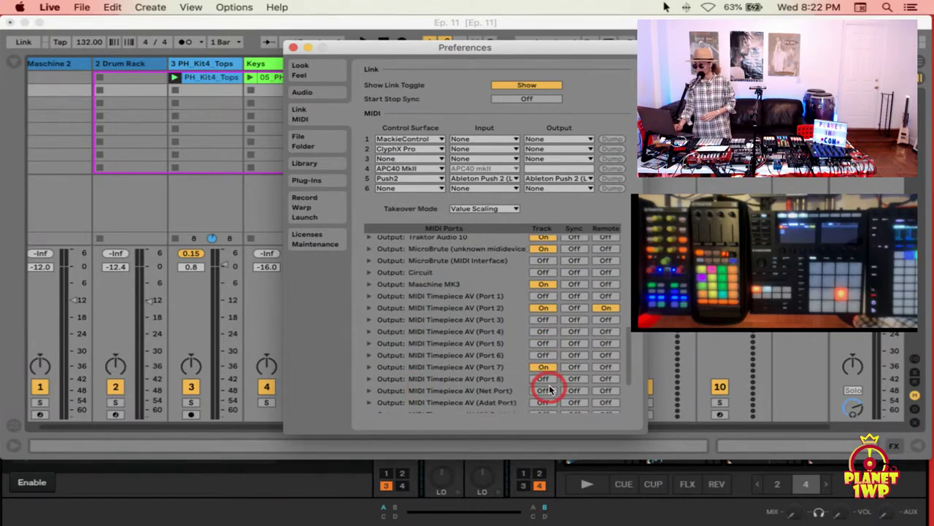
{"action": "scroll", "coordinate": [546, 386], "scroll_direction": "up", "scroll_amount": 10}
{"action": "scroll", "coordinate": [549, 389], "scroll_direction": "down", "scroll_amount": 10}
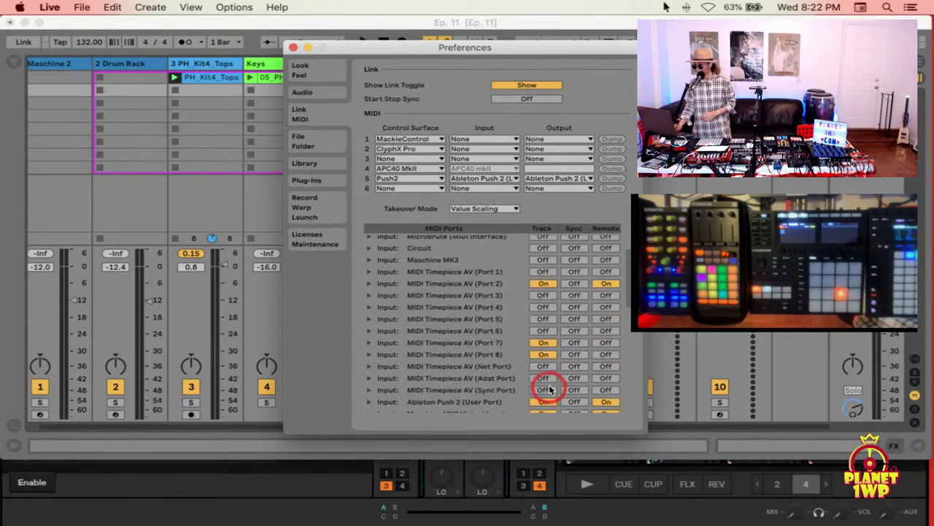
{"action": "scroll", "coordinate": [549, 390], "scroll_direction": "down", "scroll_amount": 5}
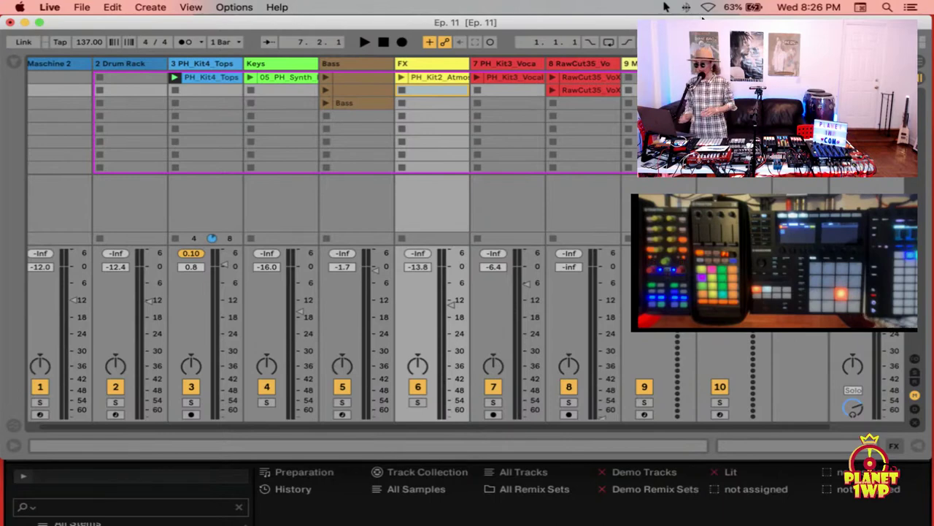
- Reopen Live's MIDI preferences and make sure Sync is on for the Maschine MK3 output port
{"action": "key", "text": "super+comma"}
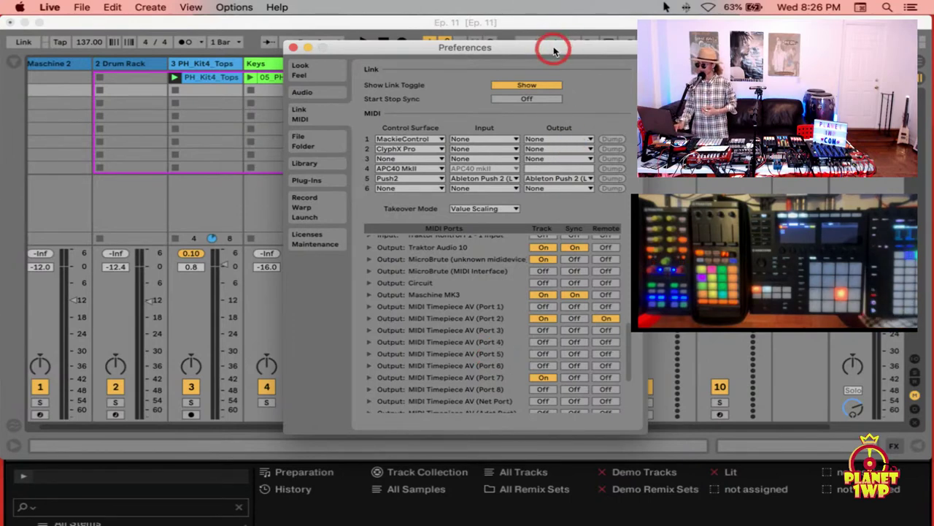
{"action": "left_click_drag", "start_coordinate": [553, 45], "coordinate": [539, 20]}
{"action": "scroll", "coordinate": [470, 332], "scroll_direction": "down", "scroll_amount": 5}
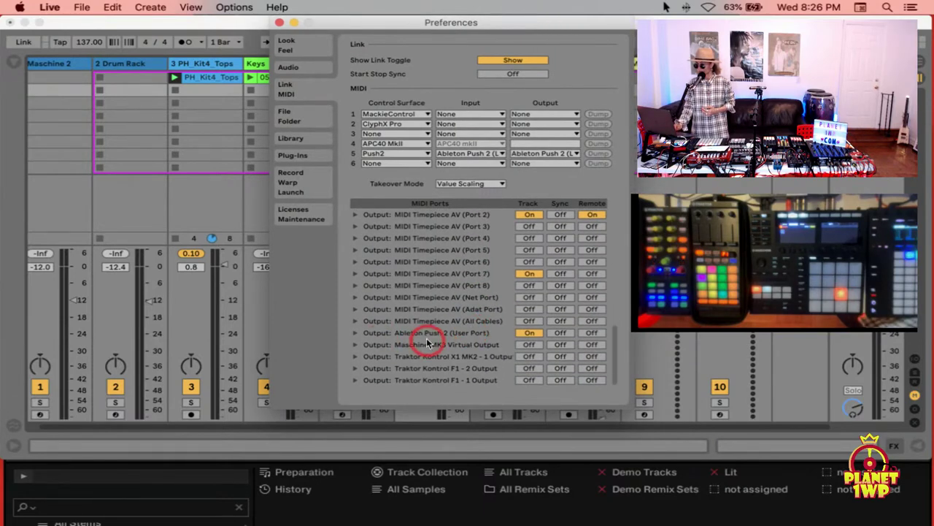
{"action": "scroll", "coordinate": [482, 303], "scroll_direction": "up", "scroll_amount": 3}
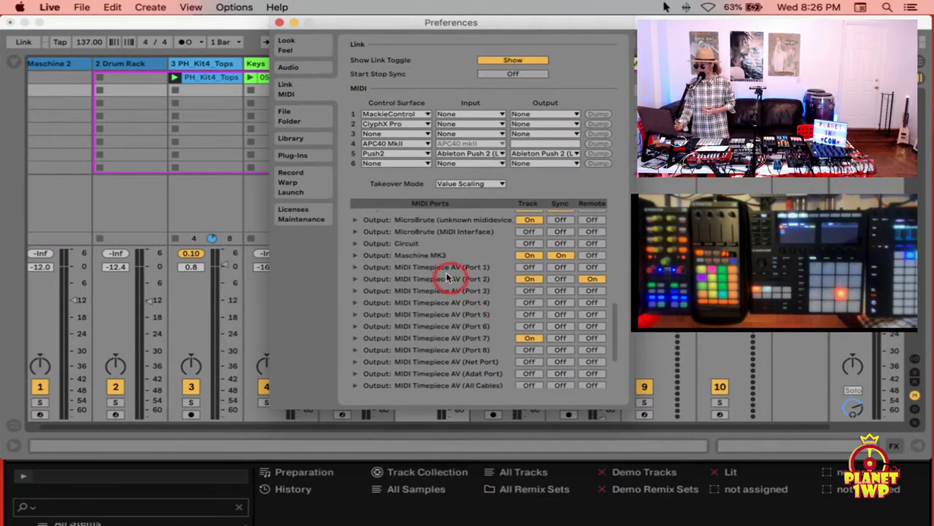
{"action": "left_click", "coordinate": [561, 255]}
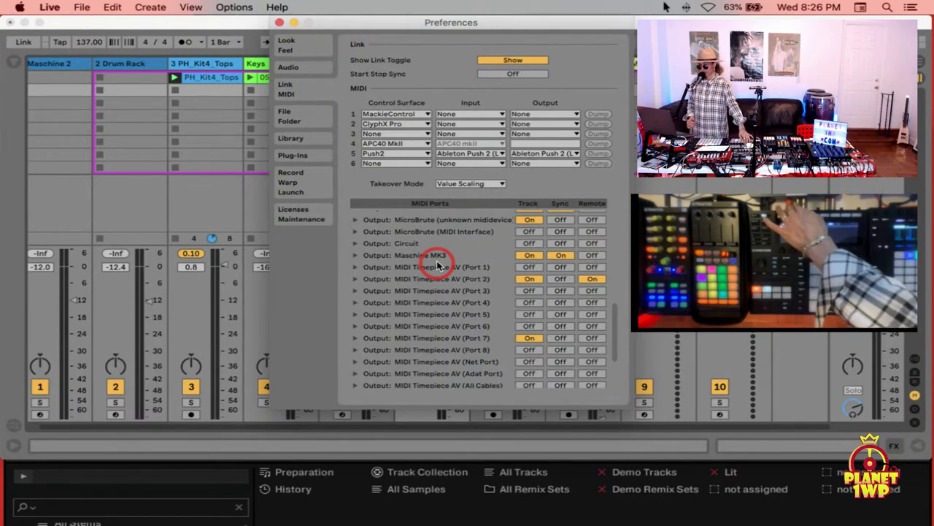
{"action": "left_click", "coordinate": [562, 255]}
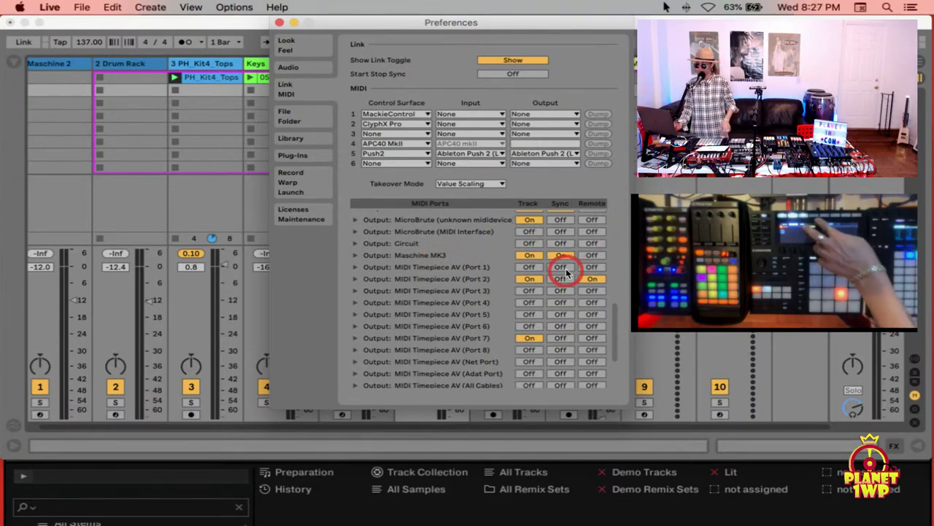
- Close Live's preferences and switch to Traktor
{"action": "left_click", "coordinate": [306, 32]}
{"action": "left_click", "coordinate": [278, 24]}
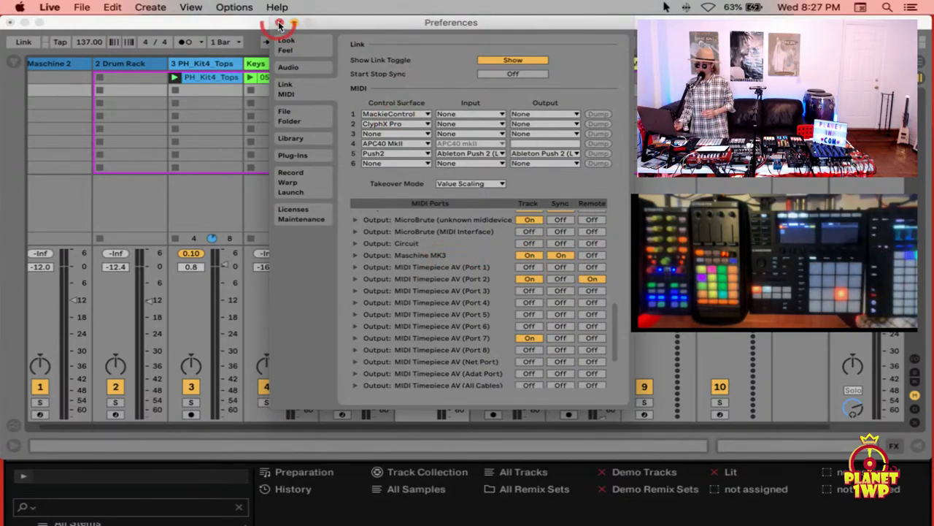
{"action": "left_click", "coordinate": [190, 309]}
{"action": "left_click", "coordinate": [130, 485]}
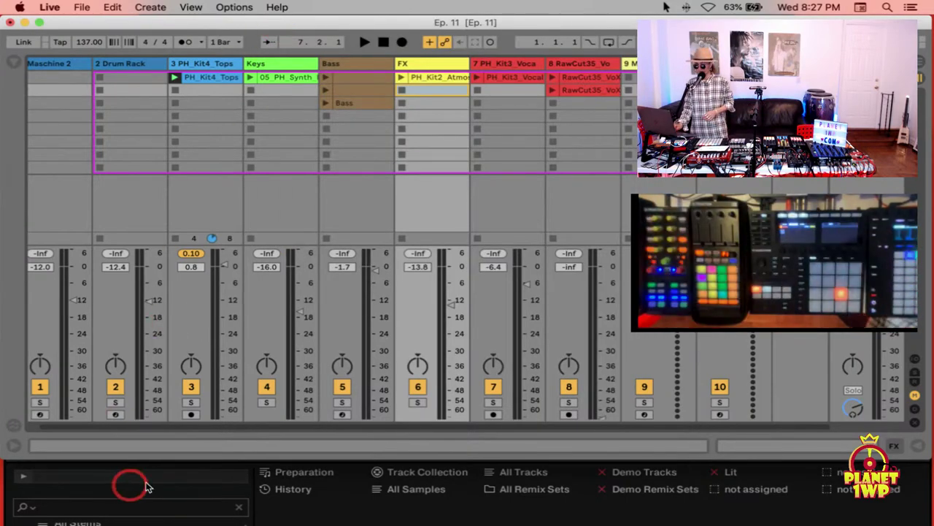
{"action": "left_click", "coordinate": [299, 501]}
{"action": "left_click", "coordinate": [481, 205]}
{"action": "left_click", "coordinate": [336, 204]}
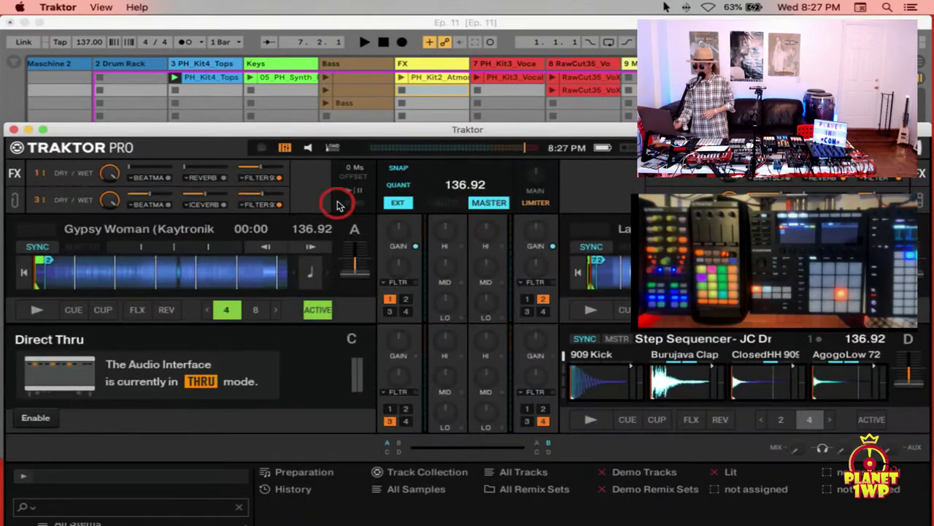
- Review Traktor's External Sync clock settings and the available MIDI ports for the Generic MIDI device in the Controller Manager, and close the preferences
{"action": "key", "text": "super+comma"}
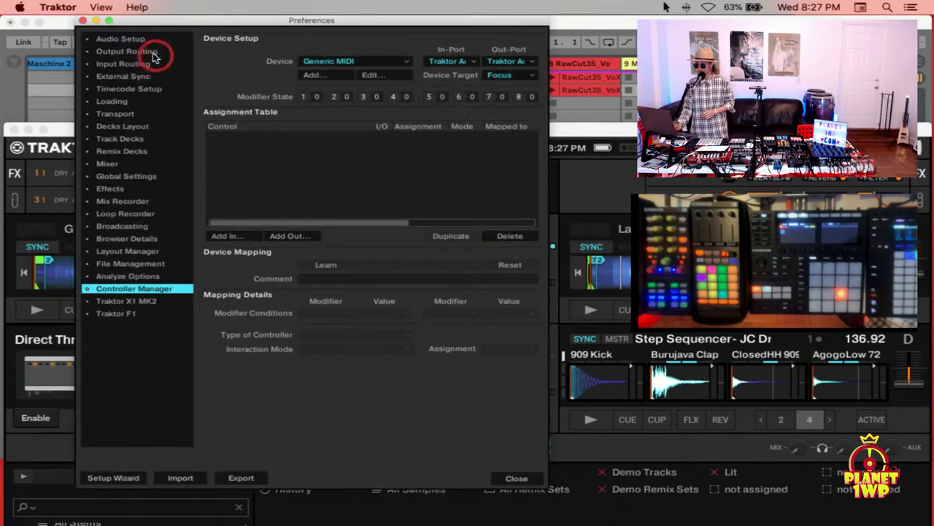
{"action": "left_click", "coordinate": [134, 76]}
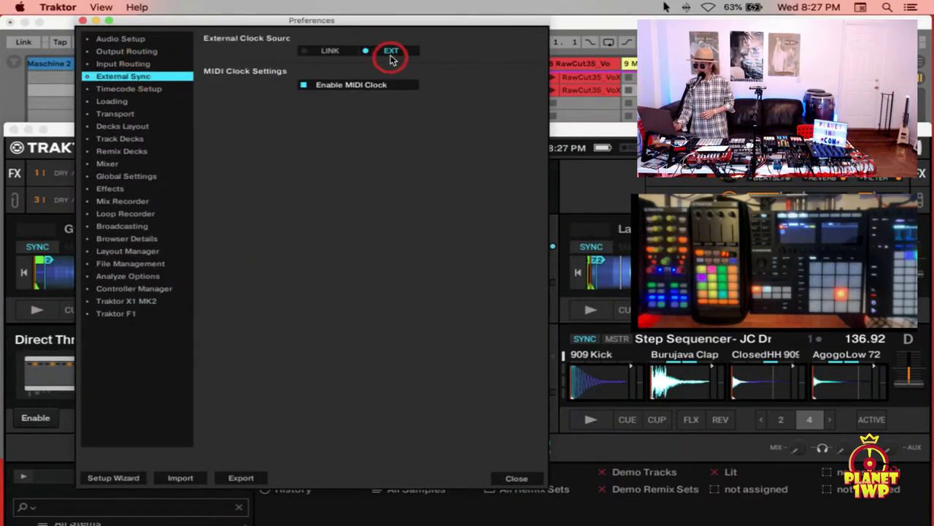
{"action": "left_click", "coordinate": [127, 291]}
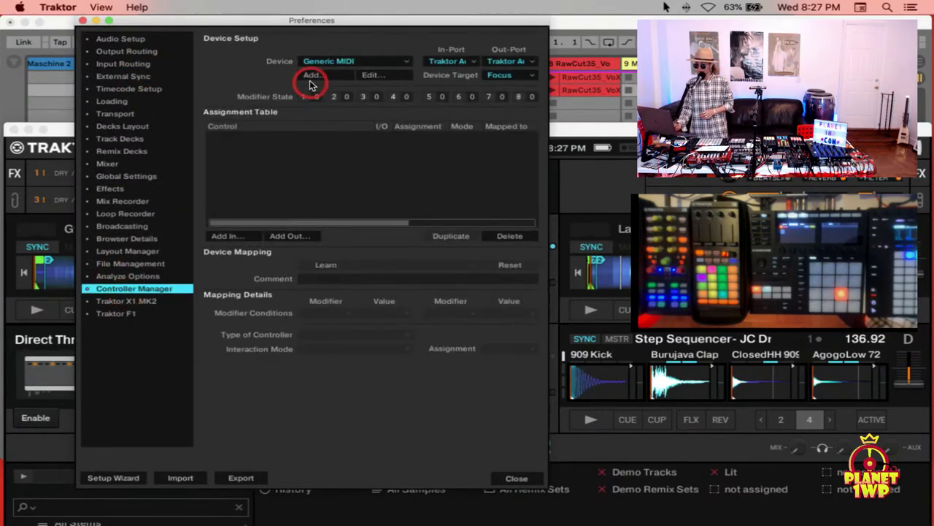
{"action": "left_click", "coordinate": [479, 63]}
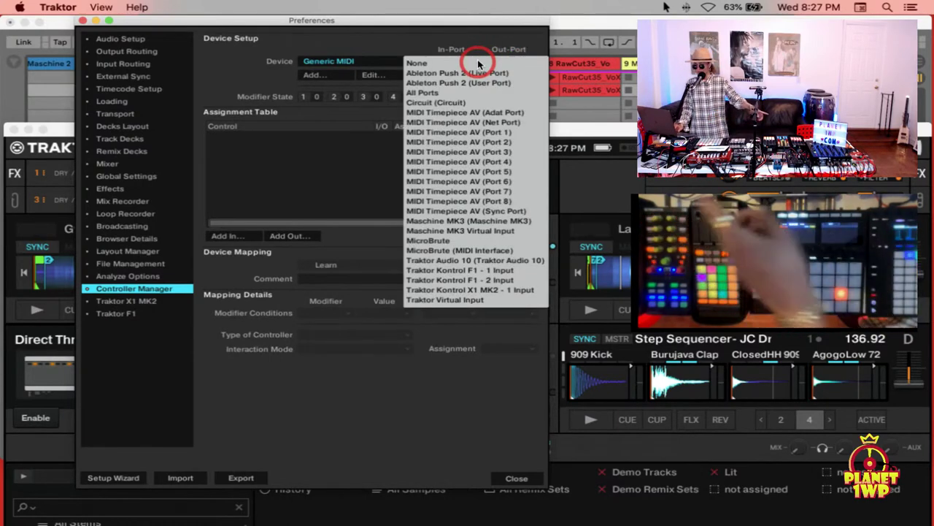
{"action": "left_click", "coordinate": [358, 241]}
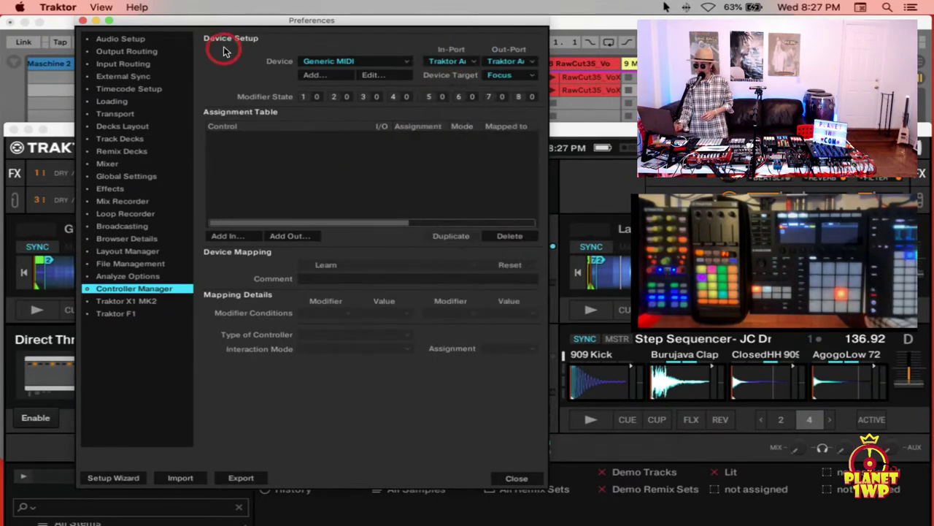
{"action": "left_click", "coordinate": [83, 22]}
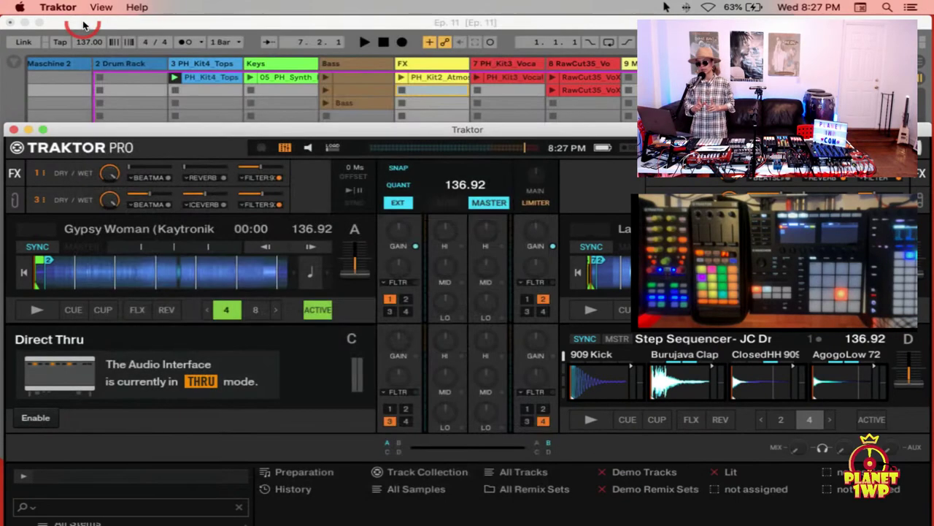